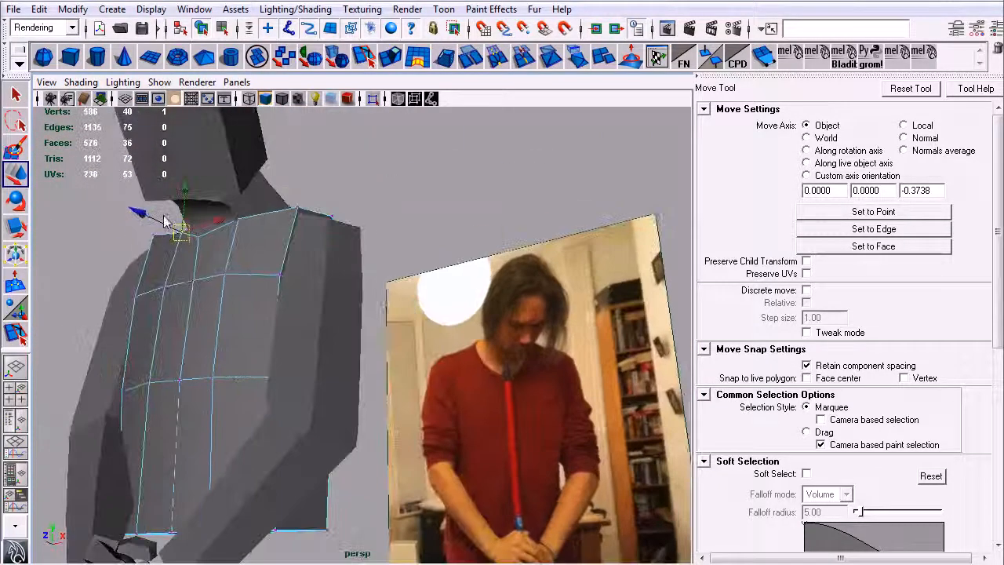
Reposition the vertices along the torso's neckline and chest.
mouse_move(204, 310)
left_mouse_down("alt")
mouse_move(266, 340)
mouse_move(197, 325)
left_mouse_up("alt")
left_click(196, 319)
left_click_drag(227, 366, 194, 414, "alt")
left_click_drag(243, 414, 260, 328, "alt")
left_click_drag(302, 298, 365, 345)
Select the faces closing the underside of the torso and delete them to leave the bottom open.
key("q")
right_click_drag(370, 345, 372, 386)
mouse_move(372, 386)
left_mouse_down("alt")
mouse_move(368, 376)
mouse_move(379, 399)
left_mouse_up("alt")
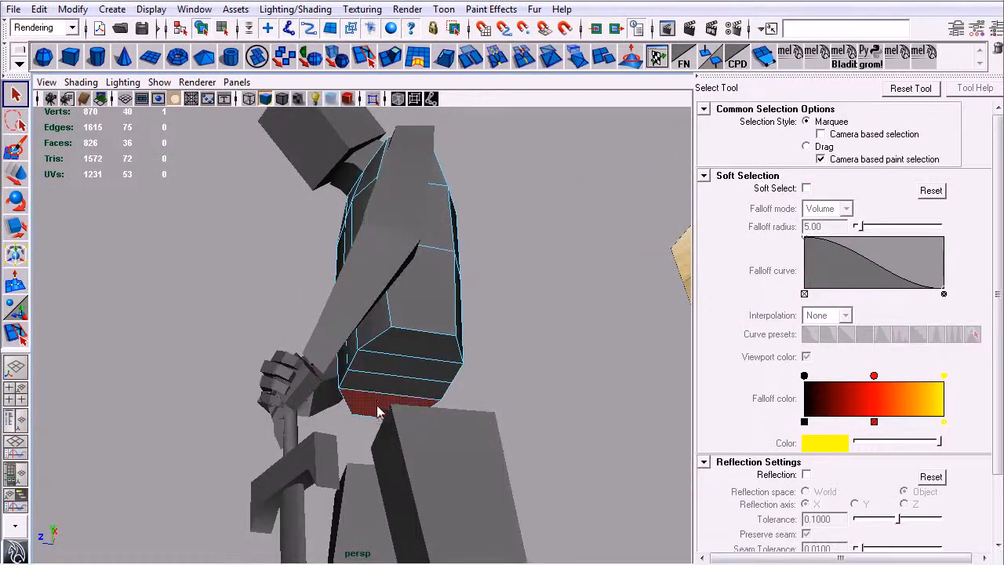
left_click(389, 384, "shift")
double_click(430, 343, "shift")
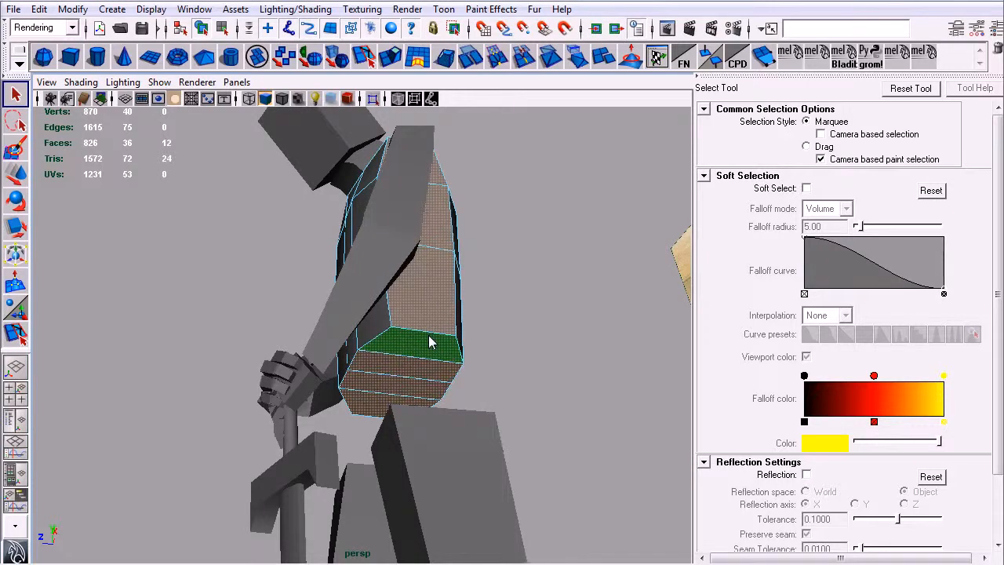
left_click_drag(522, 285, 483, 313, "alt")
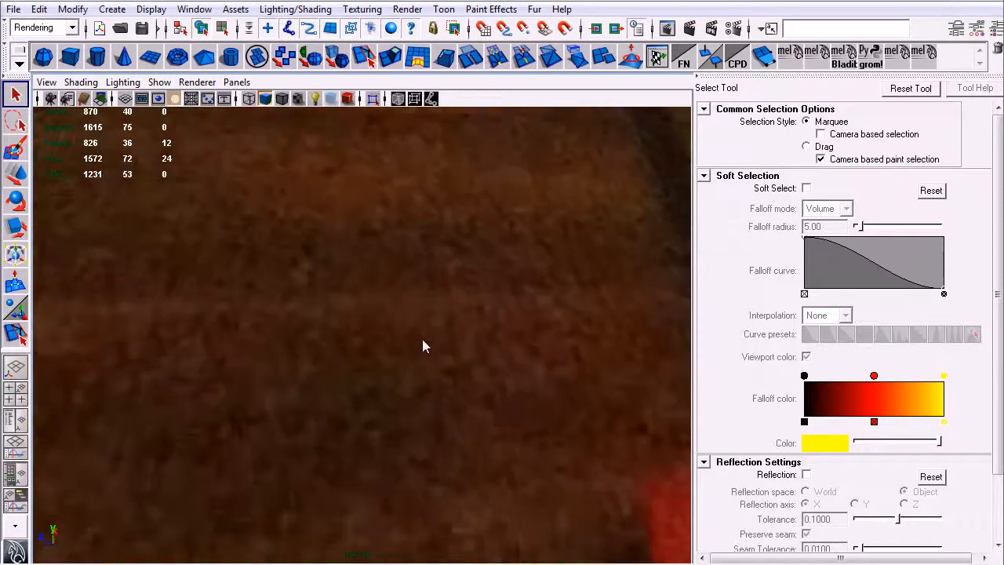
key("f")
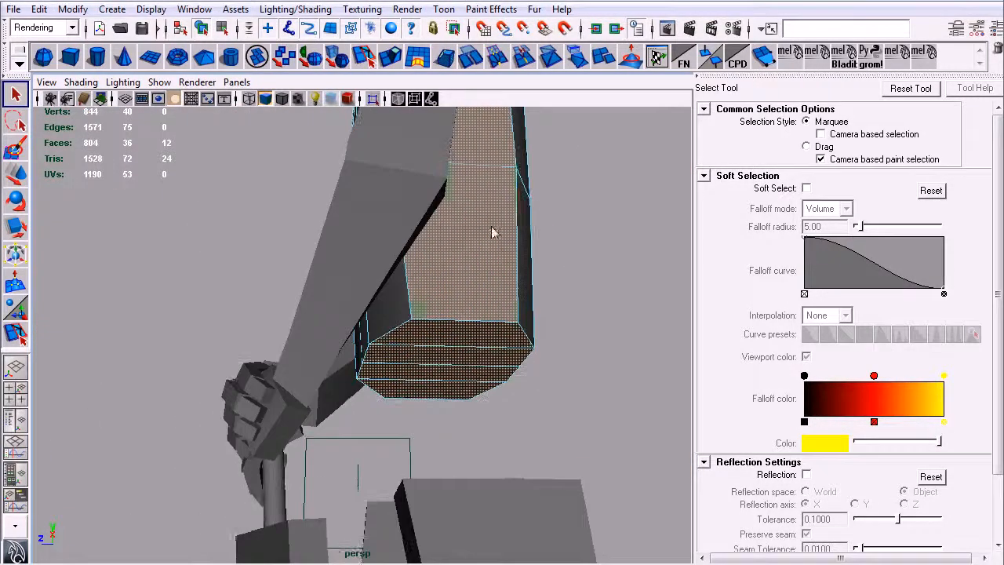
left_click(459, 341)
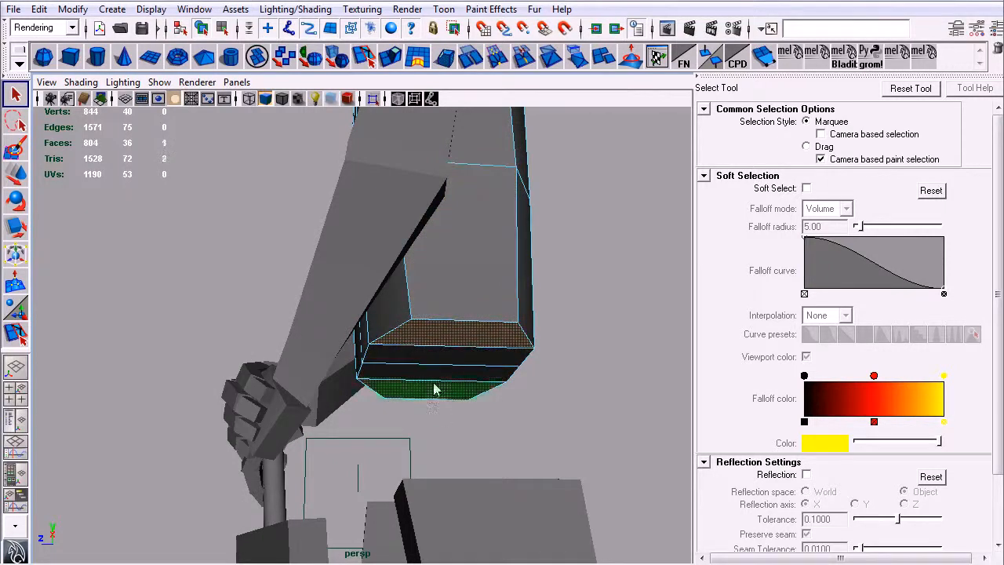
left_click_drag(470, 366, 547, 378, "alt")
right_click_drag(547, 378, 357, 323, "alt")
left_click_drag(358, 323, 584, 302, "alt")
left_click_drag(400, 283, 330, 390, "alt")
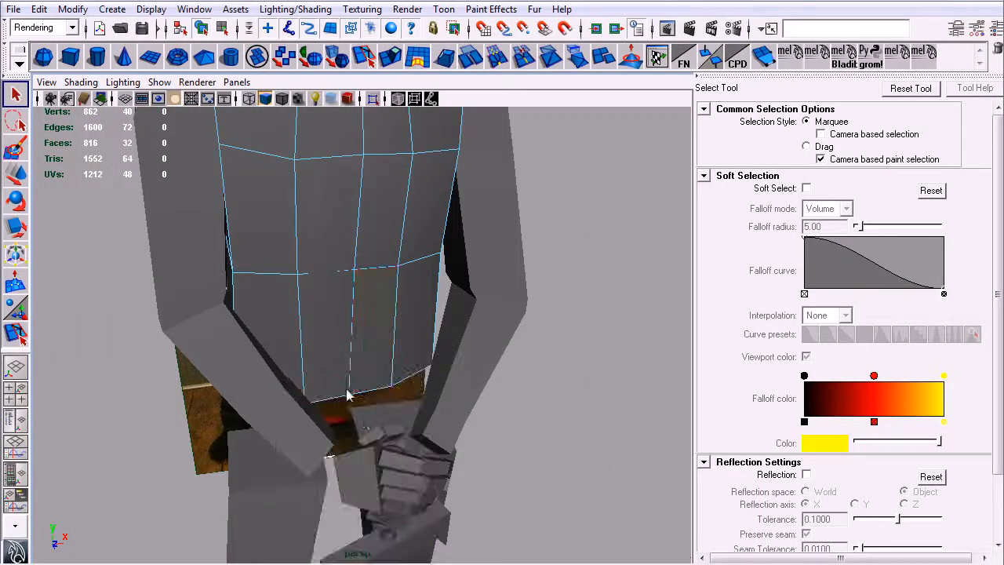
Return the torso mesh to component editing and adjust the position and scale of its lower edges.
left_click_drag(391, 417, 382, 398, "alt")
key("w")
left_click_drag(380, 318, 400, 246, "alt")
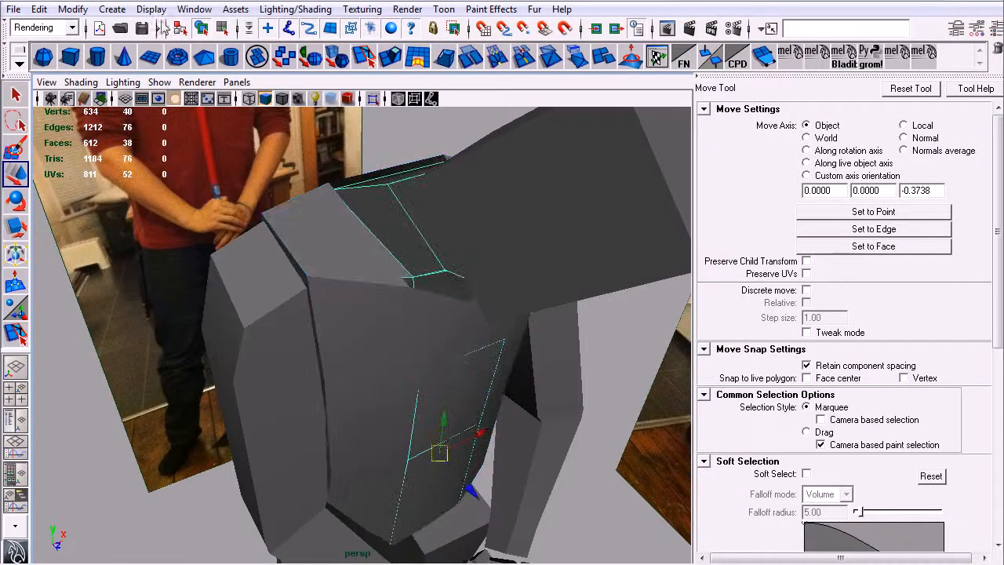
left_click(201, 28)
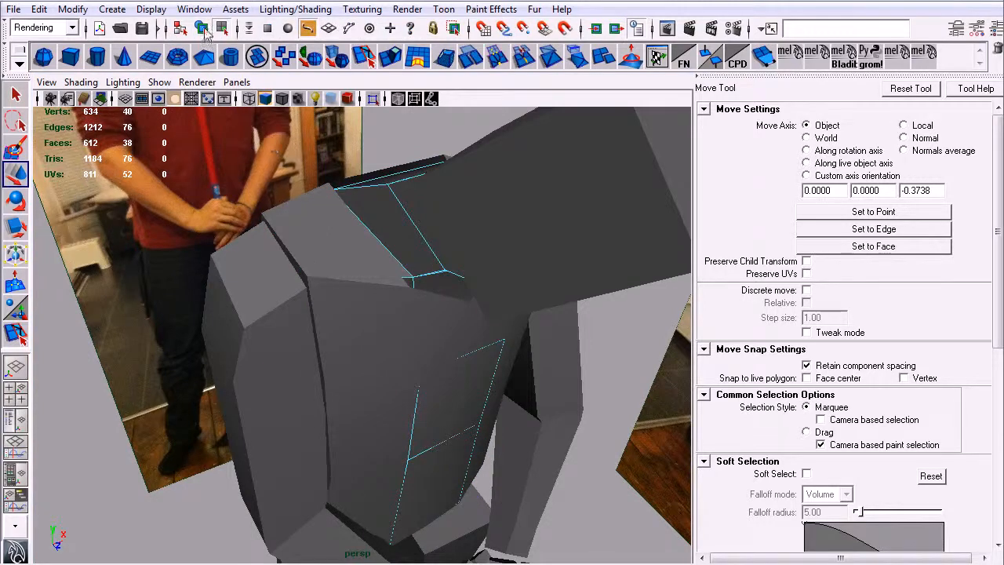
left_click(222, 29)
left_click_drag(485, 510, 481, 384, "alt")
key("r")
left_click(472, 365)
key("w")
left_click_drag(462, 357, 408, 413, "alt")
Extrude the torso's open bottom edges down over the hips and scale the new border wider.
key("q")
left_click(437, 409)
right_click_drag(400, 334, 403, 339)
right_click_drag(541, 430, 450, 363, "alt")
left_click_drag(449, 363, 440, 370, "alt")
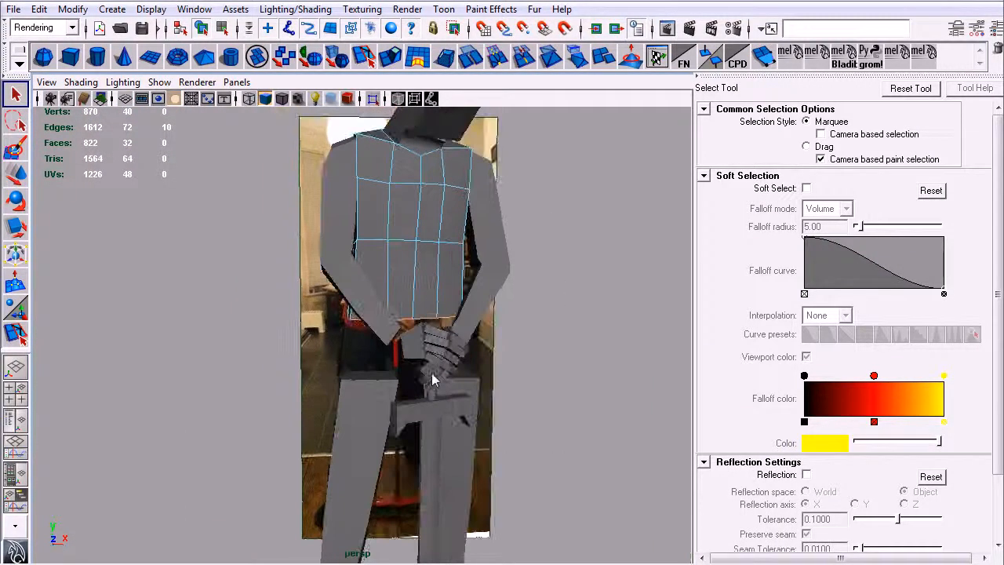
key("ctrl+e")
left_click(439, 251)
left_click_drag(405, 276, 415, 353)
key("r")
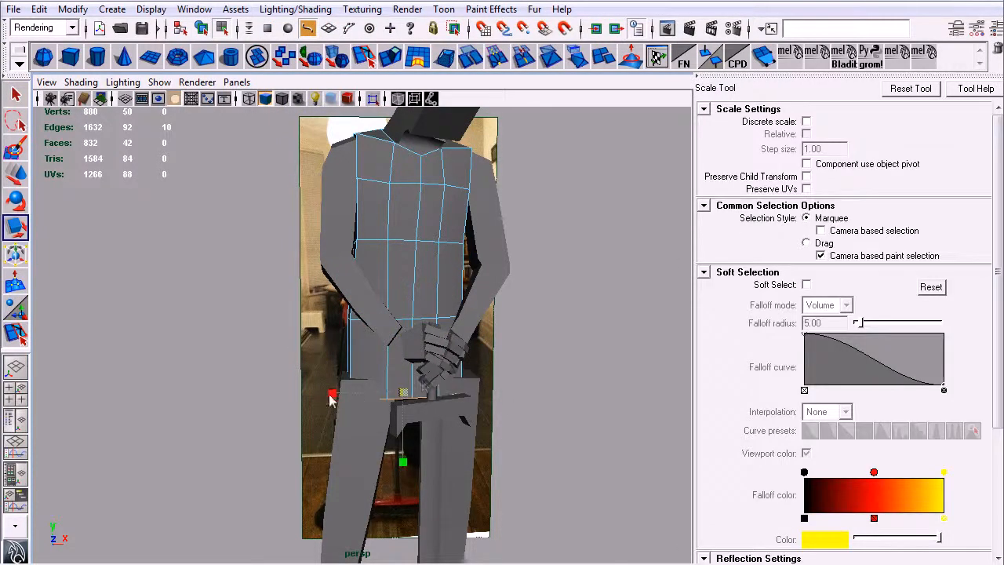
left_click_drag(331, 398, 309, 401)
Move individual vertices of the shirt's hem to fit around the hips, using the side-view reference.
left_click_drag(436, 389, 453, 351, "alt")
key("w")
key("q")
right_click_drag(409, 332, 411, 345)
left_click(452, 360)
mouse_move(451, 362)
left_mouse_down("alt")
mouse_move(441, 405)
mouse_move(435, 387)
mouse_move(448, 410)
mouse_move(578, 366)
mouse_move(485, 321)
mouse_move(495, 330)
mouse_move(452, 324)
mouse_move(499, 399)
left_mouse_up("alt")
key("w")
middle_click_drag(500, 399, 464, 327, "alt")
left_click_drag(464, 326, 518, 398, "alt")
key("space")
middle_click_drag(463, 249, 418, 334, "alt")
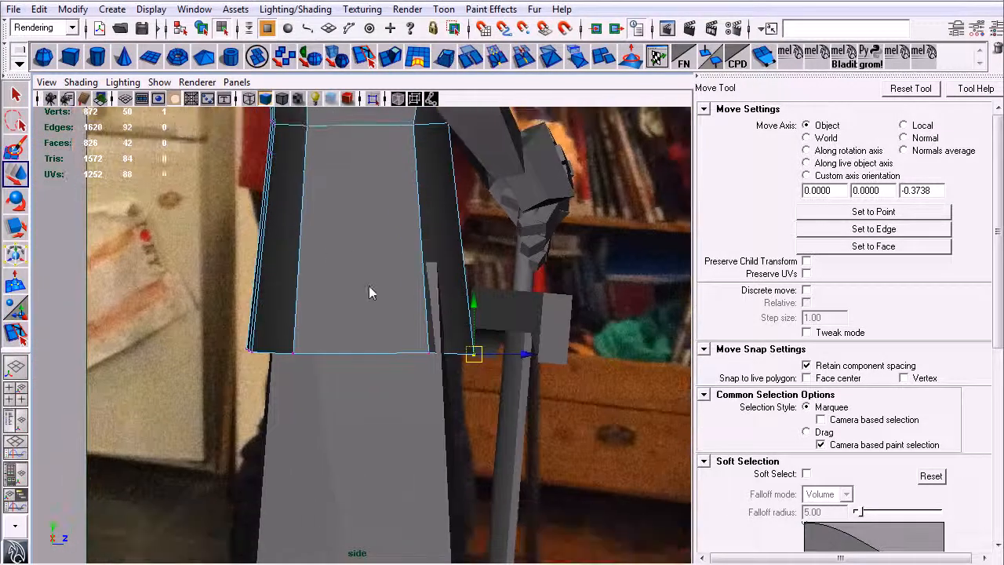
Insert a horizontal edge loop across the extruded hip section and move its back vertices outward.
key("y")
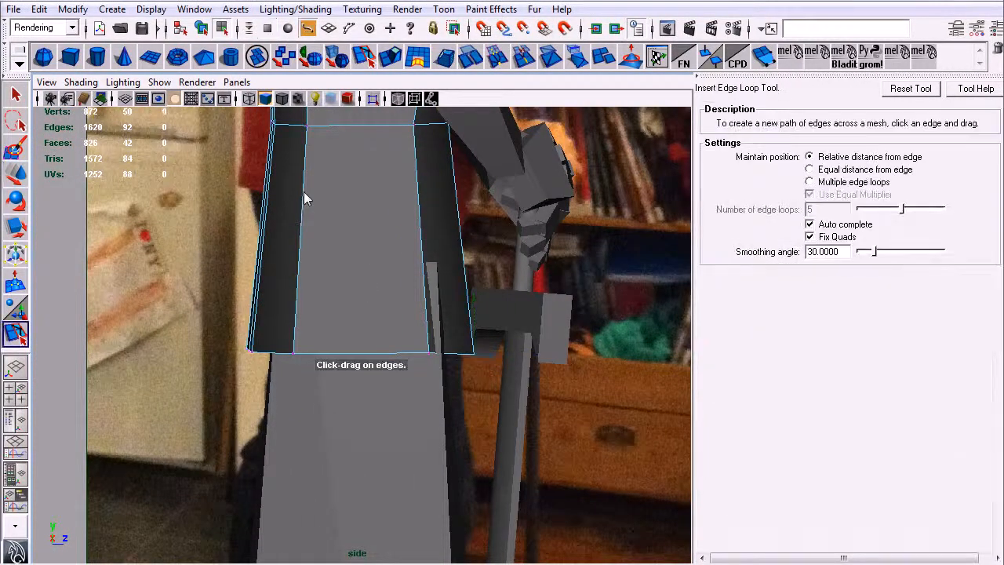
left_click(308, 191)
key("q")
right_click_drag(327, 181, 243, 171)
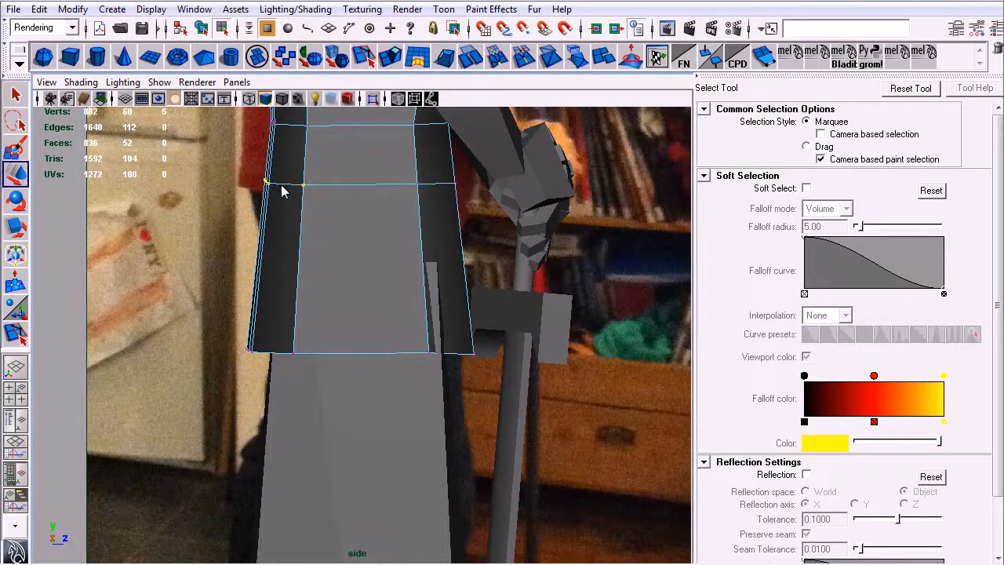
key("w")
left_click_drag(277, 182, 260, 184)
Adjust the back waistline vertices above the hip section to follow the side-view photo.
middle_click_drag(331, 237, 343, 350, "alt")
right_click_drag(315, 340, 157, 190, "alt")
middle_click_drag(274, 426, 287, 547, "alt")
right_click_drag(217, 408, 96, 161, "alt")
middle_click_drag(319, 409, 307, 269, "alt")
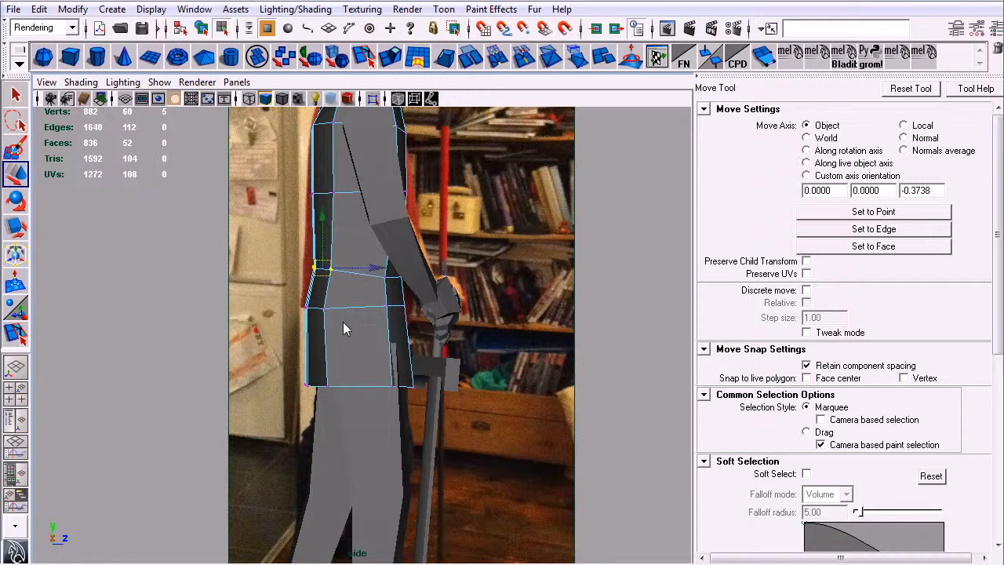
key("q")
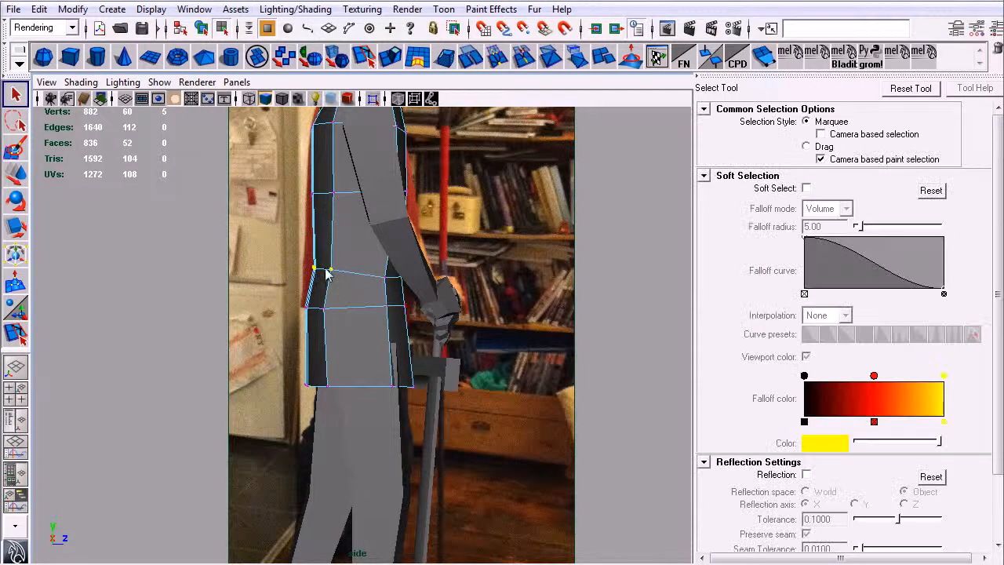
key("w")
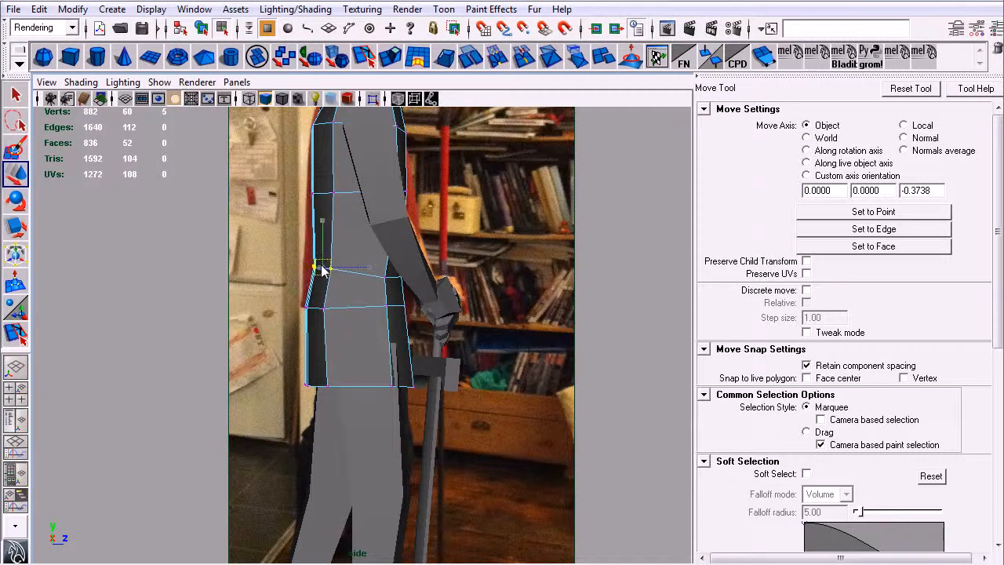
key("q")
middle_click_drag(410, 353, 399, 321, "alt")
Delete the torso's side faces at the upper arms to open the armholes.
key("space")
left_click_drag(392, 321, 399, 284)
left_click_drag(460, 273, 298, 284, "alt")
right_click_drag(298, 284, 247, 268, "alt")
middle_click_drag(248, 269, 357, 358, "alt")
right_click_drag(357, 357, 341, 316, "alt")
left_click_drag(341, 316, 473, 211, "alt")
right_click_drag(475, 219, 486, 264)
left_click_drag(508, 293, 604, 245, "alt")
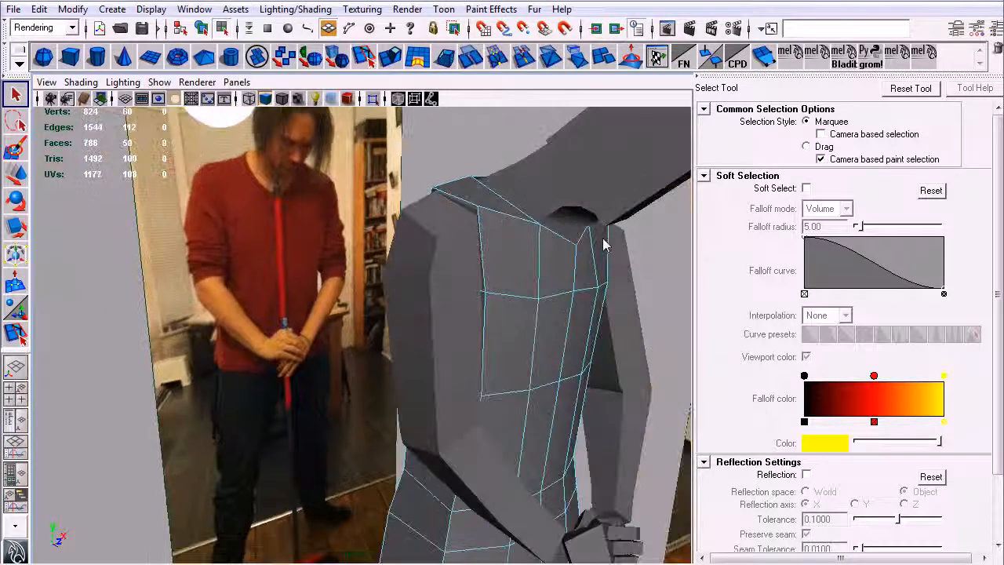
left_click_drag(486, 287, 516, 268, "alt")
Select the four edges around one armhole, extrude them and begin pulling the sleeve outward.
right_click_drag(500, 204, 501, 200)
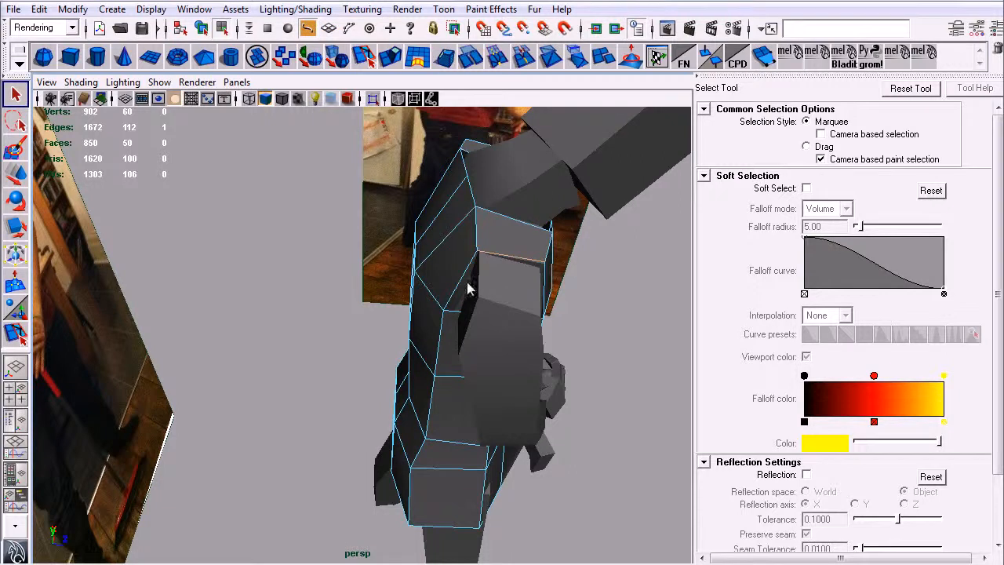
left_click_drag(518, 334, 396, 280, "alt")
key("t")
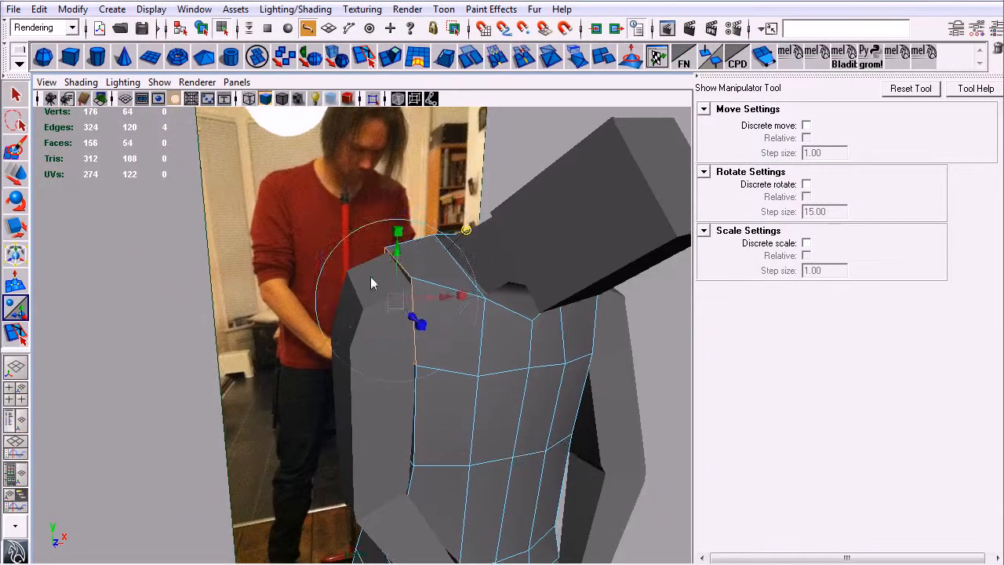
left_click(439, 301)
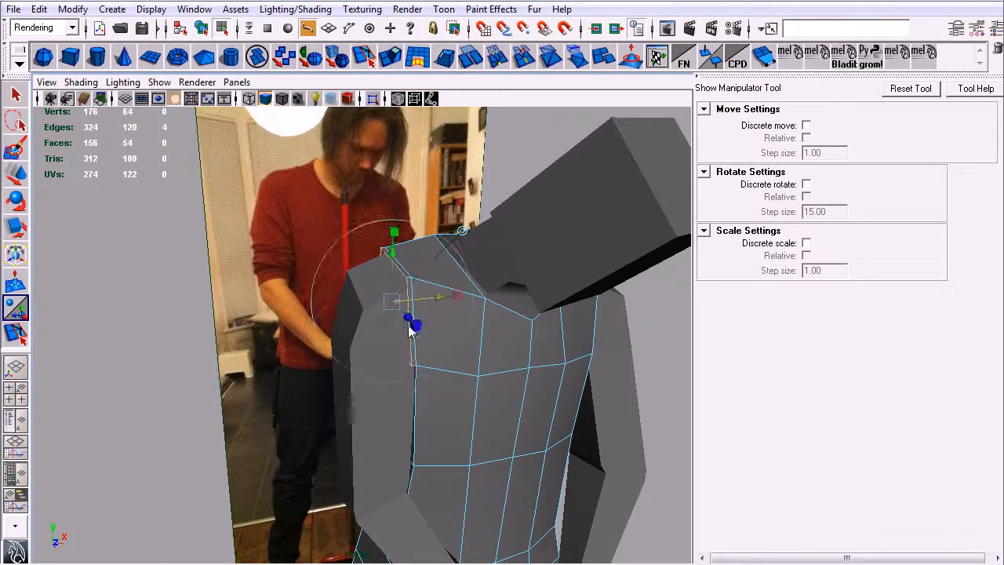
key("w")
key("q")
Extend the extruded sleeve over the shoulder and move its underarm edge downward.
left_click_drag(403, 337, 376, 235, "alt")
key("w")
left_click_drag(298, 264, 516, 431)
right_click_drag(517, 424, 535, 421, "alt")
left_click_drag(423, 326, 410, 308, "alt")
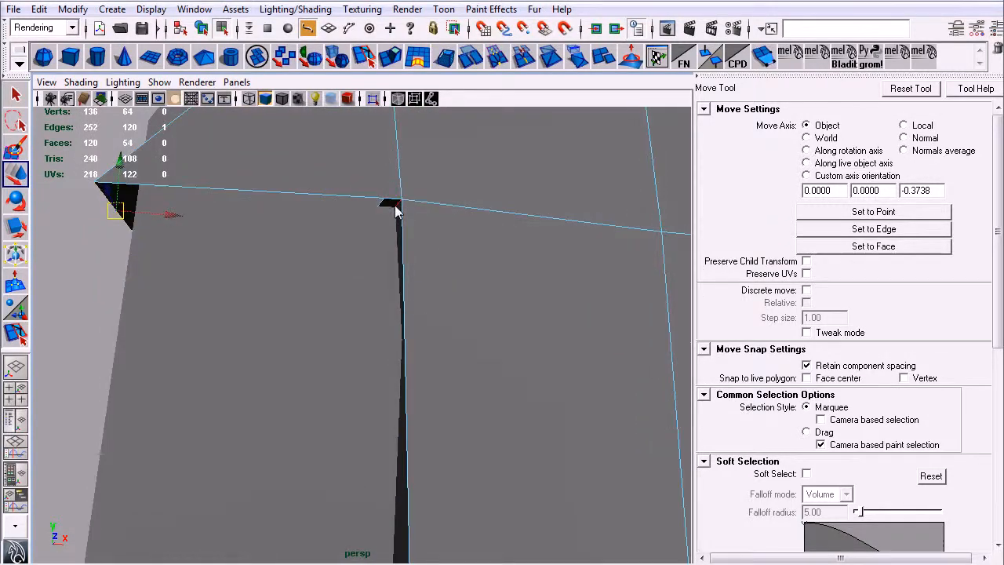
left_click_drag(369, 234, 408, 306)
left_click_drag(355, 228, 382, 285)
left_click_drag(405, 336, 412, 335)
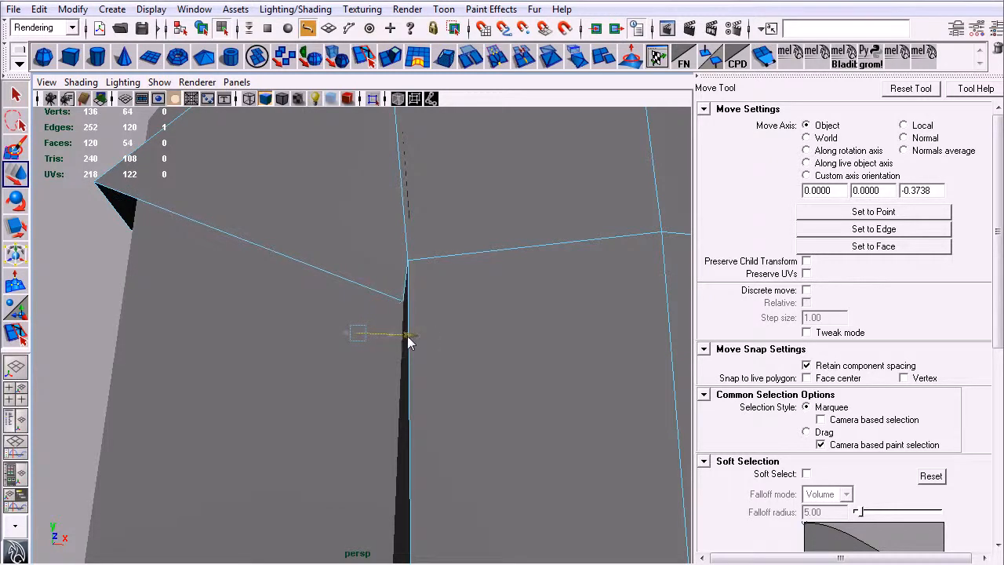
Move the sleeve opening's corner vertices one by one to fit around the upper arm.
right_click_drag(509, 353, 369, 325, "alt")
left_click_drag(369, 324, 384, 366, "alt")
right_click_drag(383, 360, 427, 345, "alt")
middle_click_drag(427, 345, 418, 312, "alt")
left_click_drag(418, 312, 380, 263, "alt")
left_click_drag(399, 318, 527, 196, "alt")
right_click(524, 195)
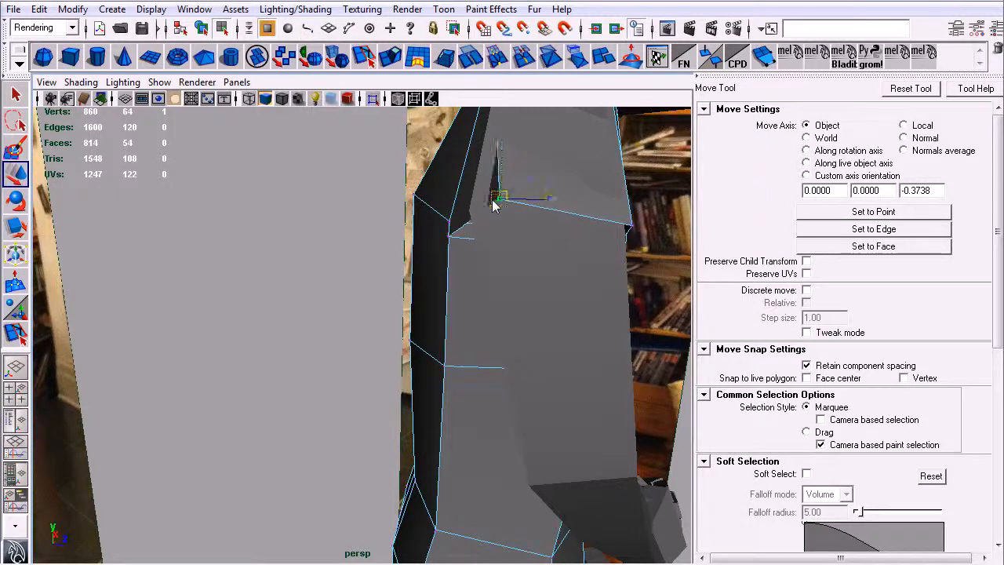
left_click_drag(478, 206, 516, 370, "alt")
right_click_drag(516, 370, 496, 295, "alt")
left_click_drag(496, 295, 350, 267, "alt")
left_click(391, 265)
right_click_drag(407, 313, 292, 260, "alt")
left_click_drag(439, 275, 227, 301, "alt")
right_click_drag(499, 303, 258, 219, "alt")
left_click_drag(259, 224, 385, 273, "alt")
right_click_drag(374, 289, 612, 352, "alt")
middle_click_drag(431, 339, 444, 391, "alt")
left_click_drag(444, 386, 396, 295, "alt")
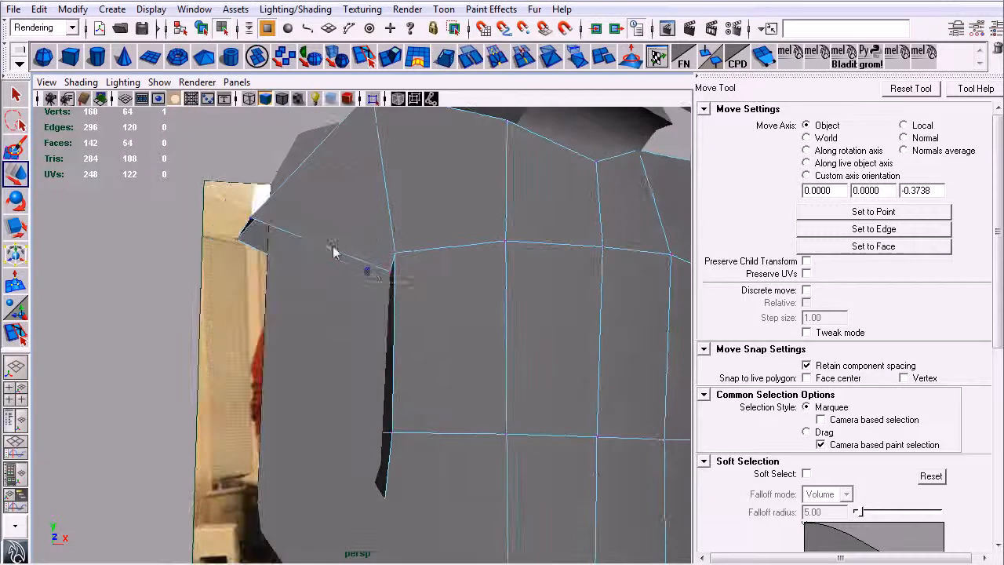
Select the four edges of the sleeve opening and extrude them down along the upper arm.
key("q")
right_click_drag(335, 244, 338, 196)
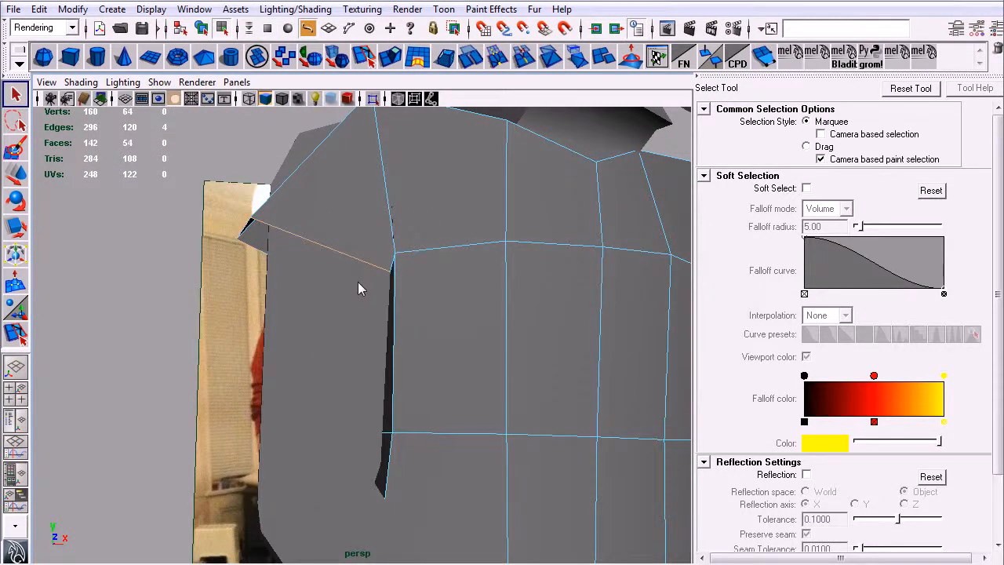
left_click_drag(350, 308, 298, 161, "alt")
key("t")
left_click_drag(290, 263, 300, 290)
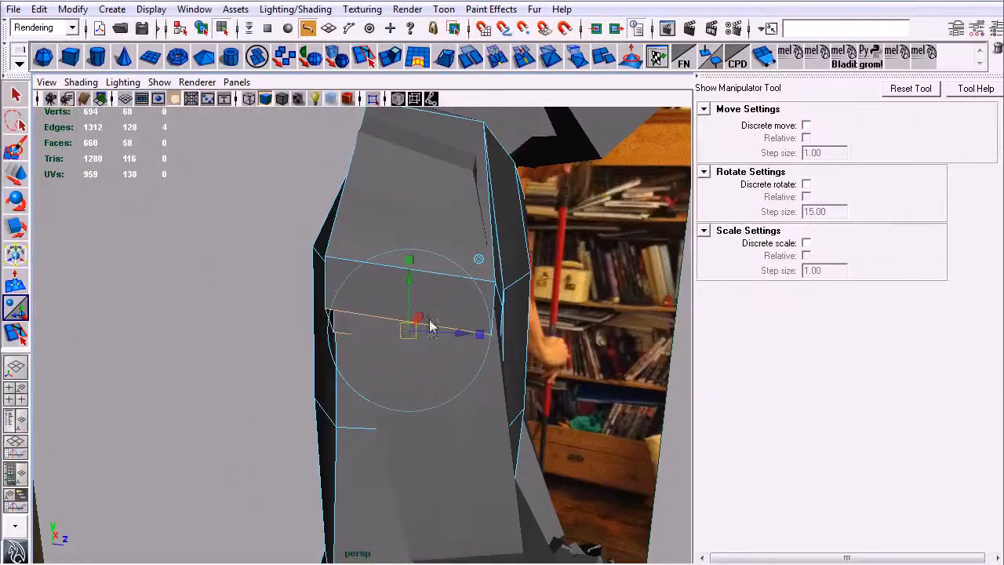
left_click_drag(403, 331, 428, 363)
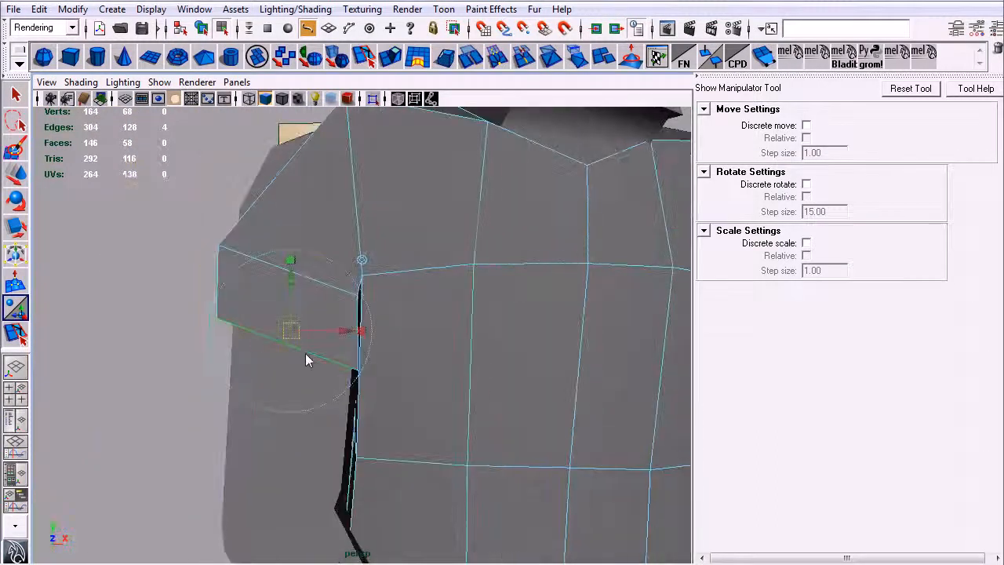
key("q")
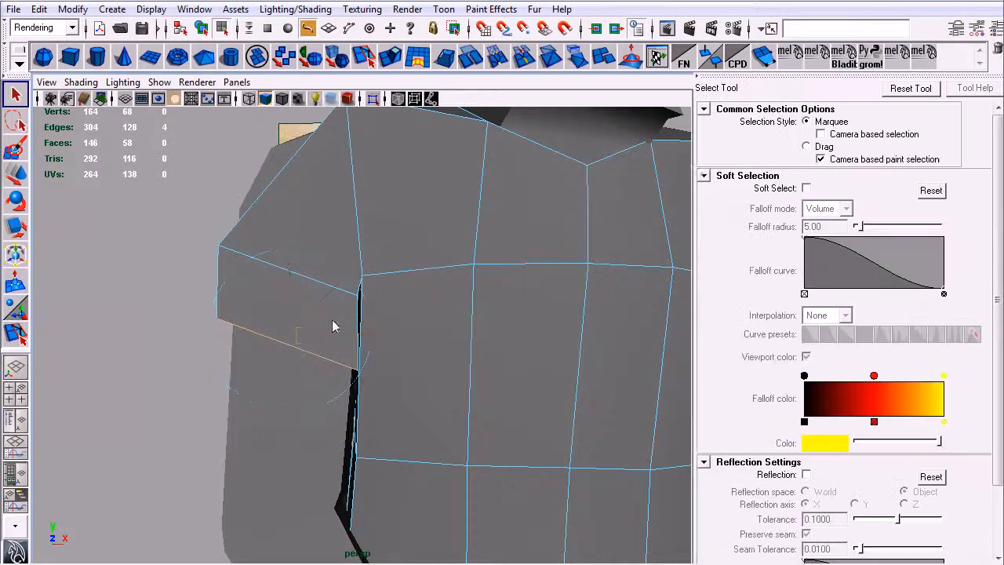
Adjust the sleeve end's edges and corner vertices so it wraps around the arm.
key("w")
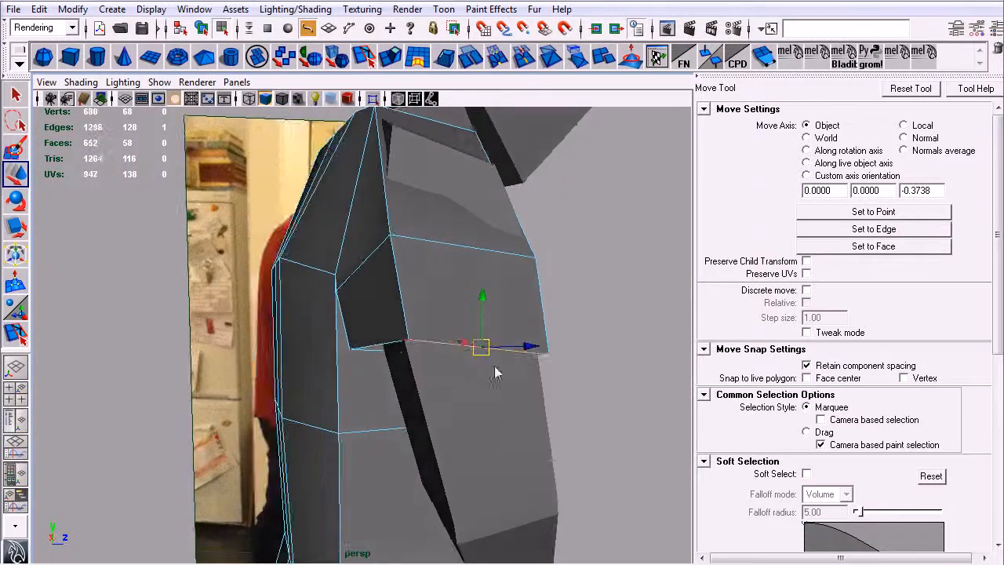
right_click_drag(426, 315, 413, 343)
left_click(409, 345)
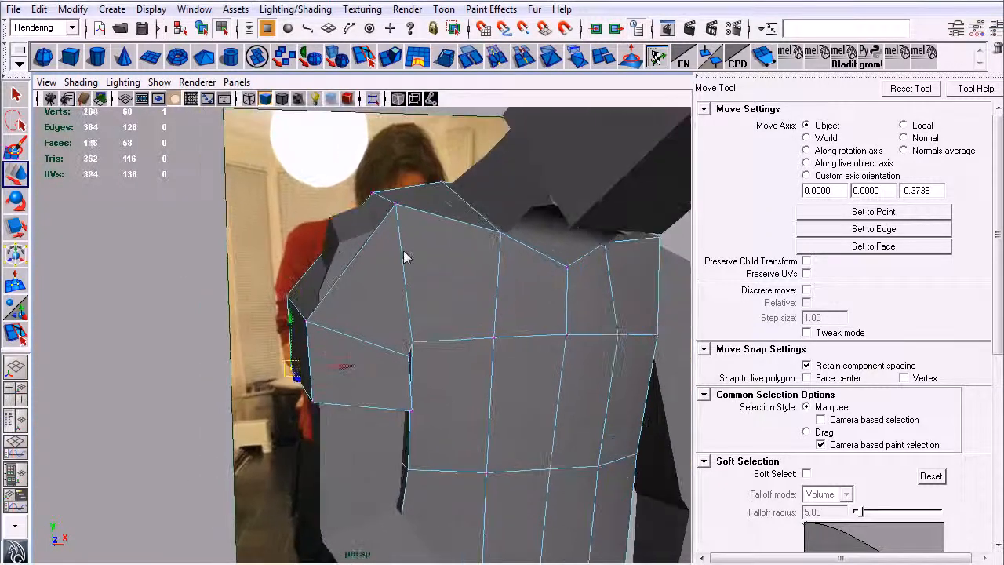
Reposition the vertices on top of the shoulder beside the sleeve.
left_click_drag(404, 251, 376, 248, "alt")
left_click(366, 196)
left_click_drag(366, 196, 399, 213)
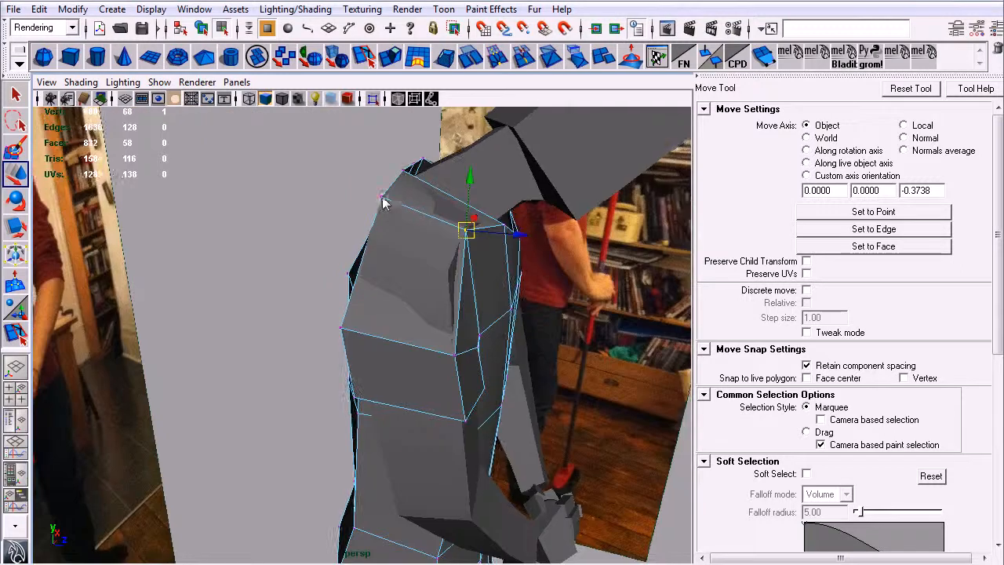
left_click_drag(493, 249, 455, 397, "alt")
In the front view with wireframe display, move the centre neckline vertex down to the collar in the photo.
key("space")
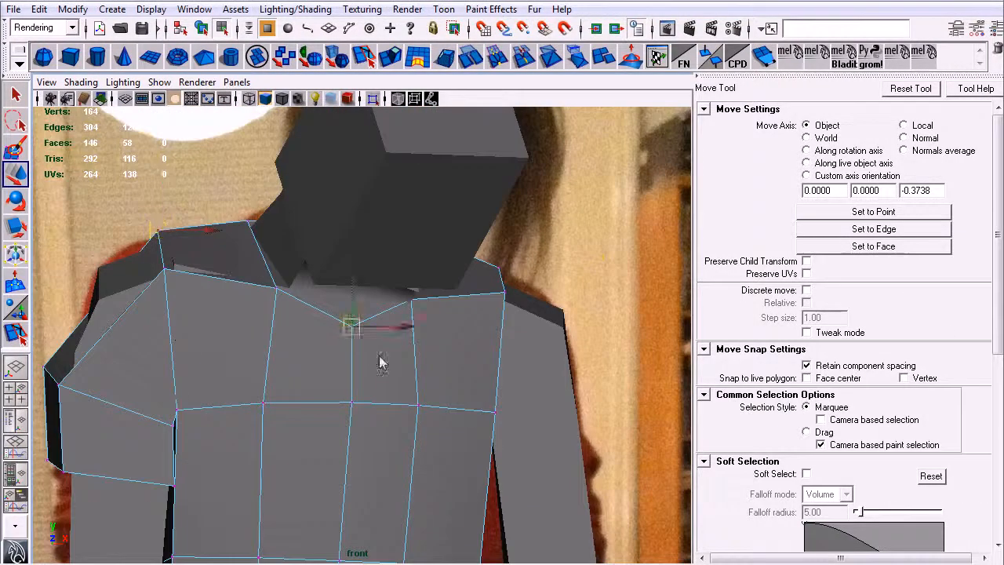
key("4")
left_click_drag(354, 329, 358, 347)
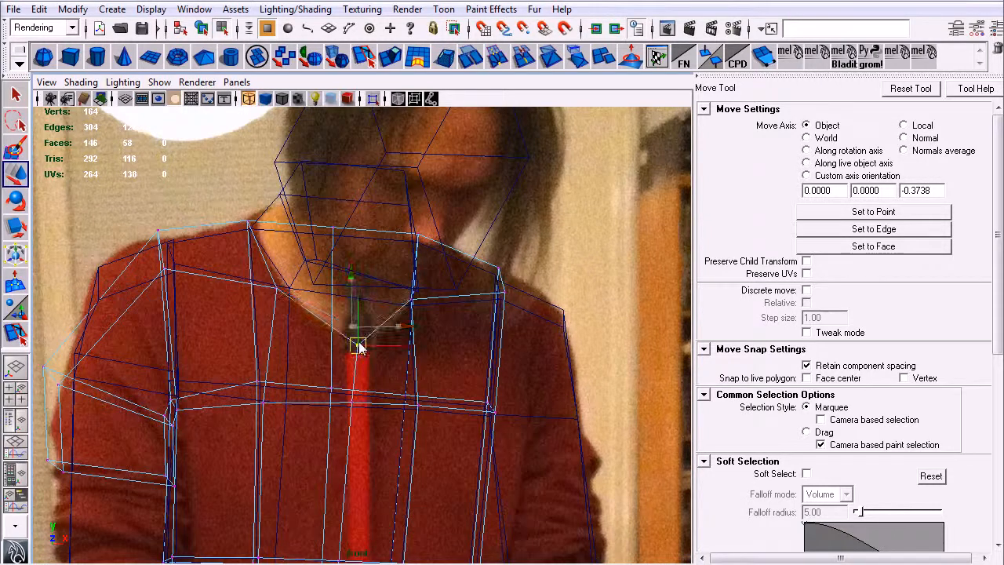
middle_click_drag(357, 335, 413, 286, "alt")
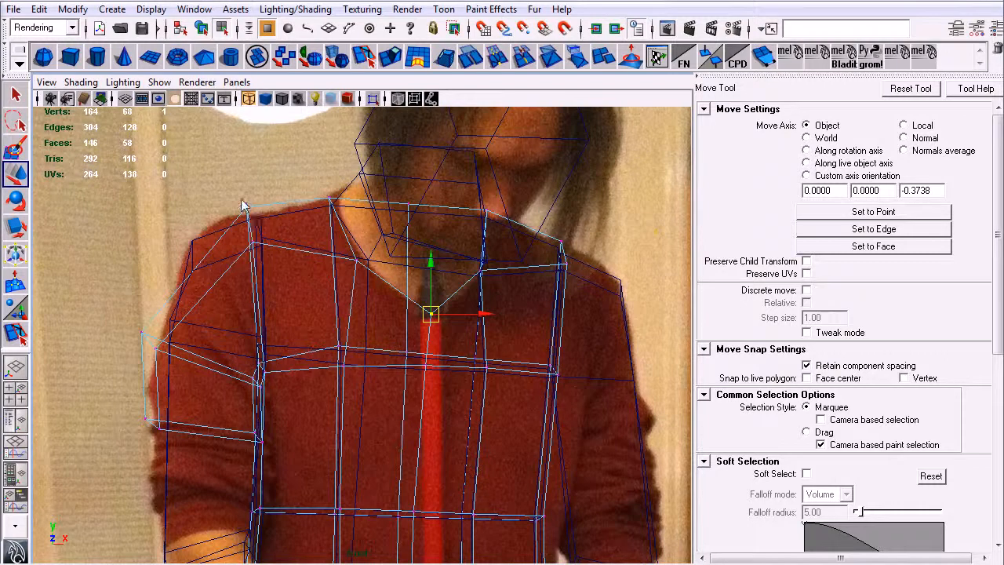
Move the outer shoulder vertex onto the shoulder line of the front reference photo.
left_click_drag(248, 210, 255, 215)
middle_click_drag(272, 284, 358, 258, "alt")
key("q")
key("space")
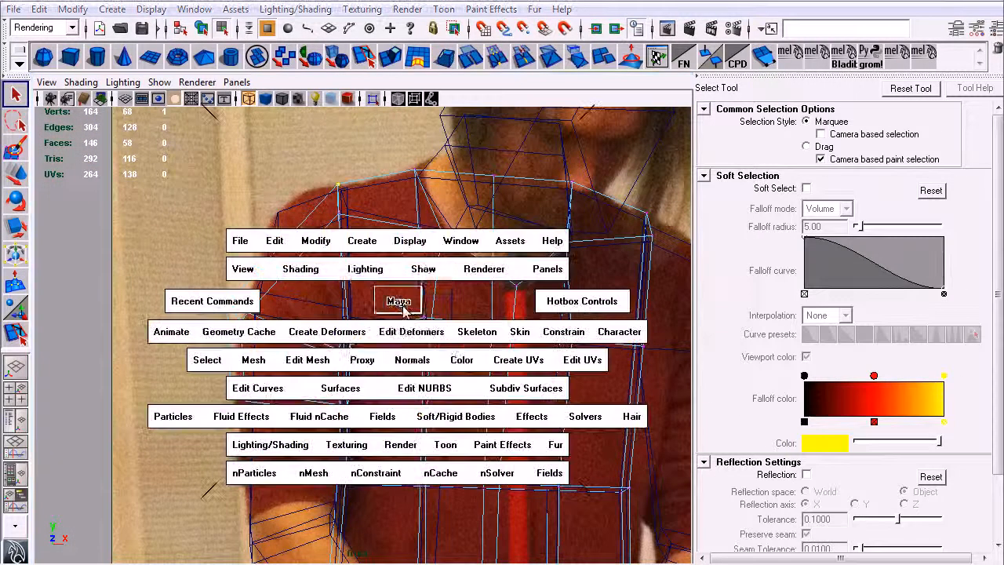
Move the sleeve's outer vertices and the underarm vertex to follow the sleeve in the front reference photo.
left_click(405, 307)
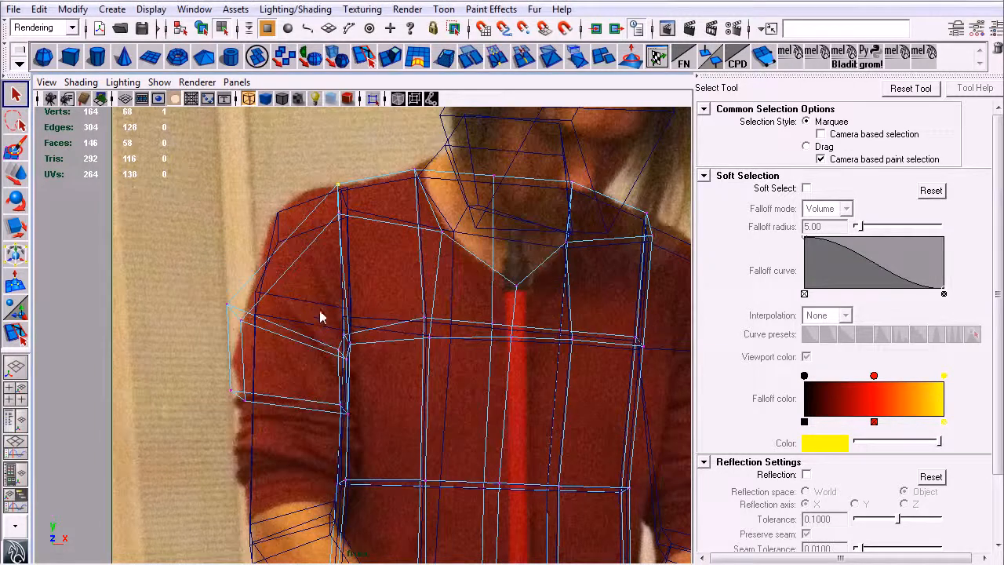
middle_click_drag(318, 295, 338, 308, "alt")
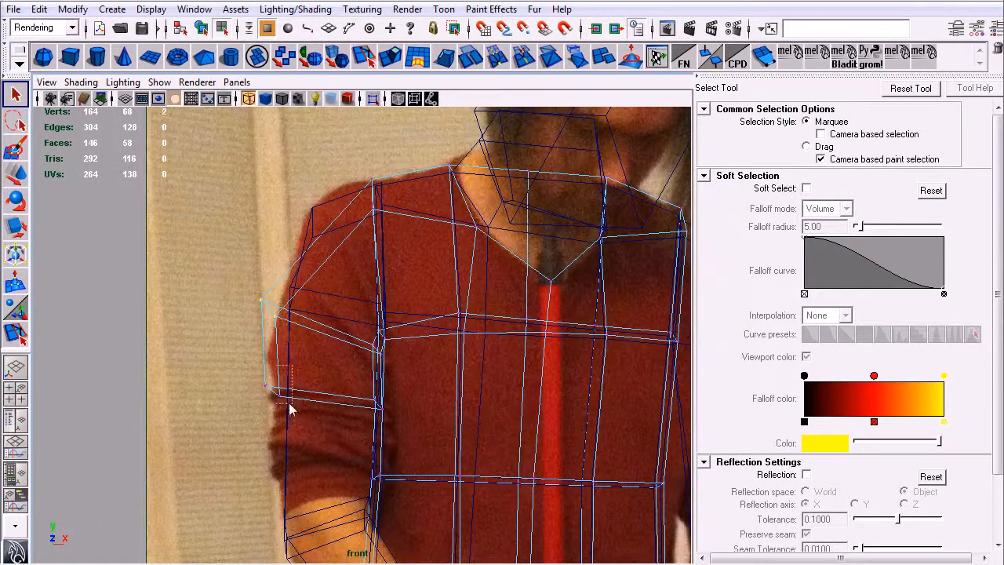
key("w")
left_click_drag(271, 393, 266, 393)
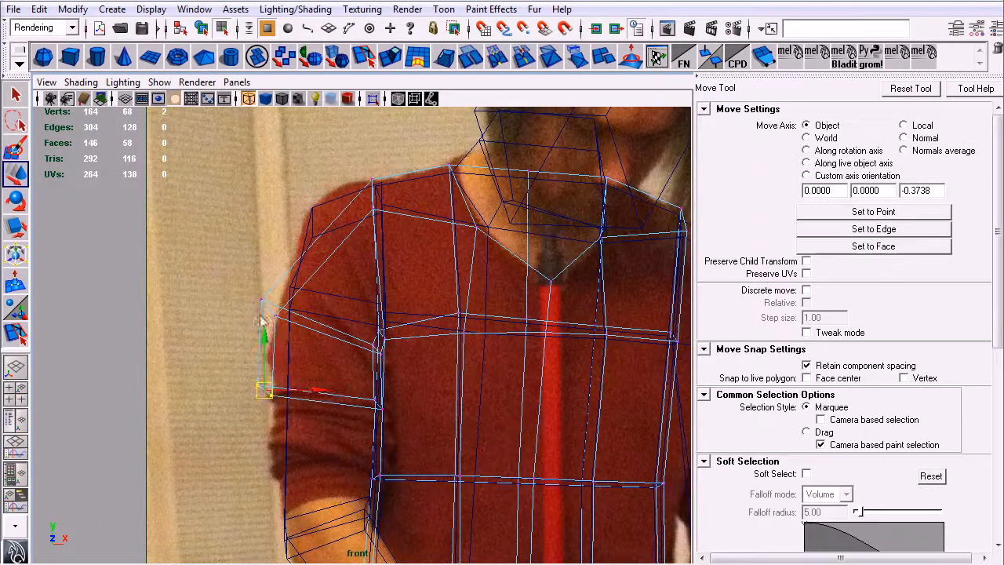
left_click_drag(282, 327, 274, 308)
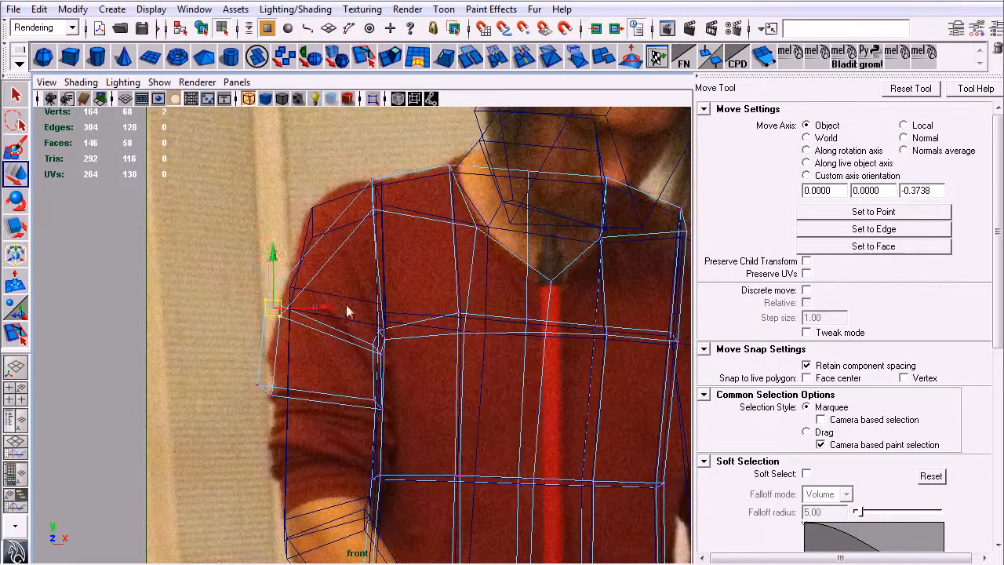
left_click_drag(393, 342, 378, 364)
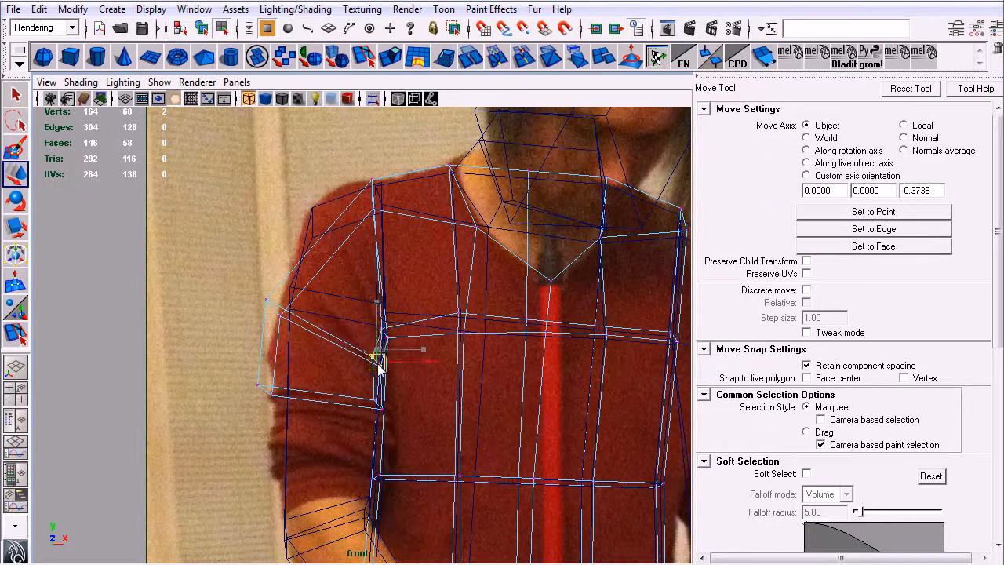
Insert an edge loop across the sleeve and move its top vertices outward onto the shoulder outline in the photo.
key("q")
key("g")
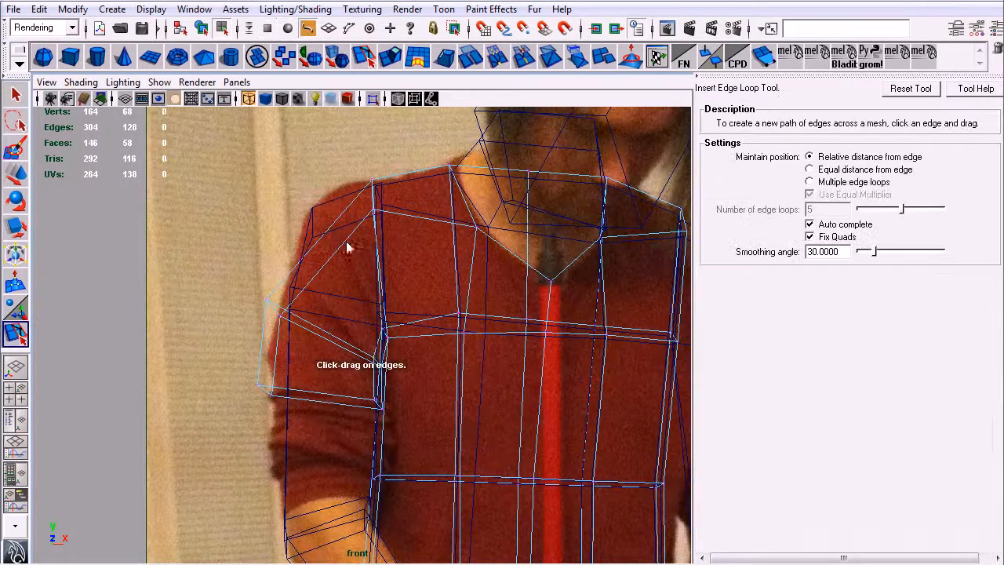
left_click_drag(341, 246, 349, 242)
key("q")
right_click_drag(348, 231, 312, 217)
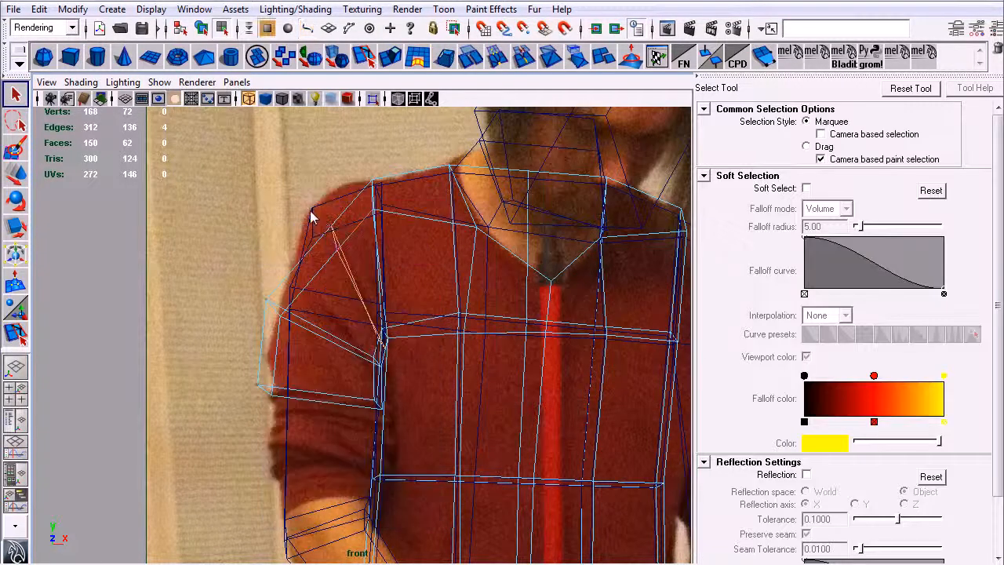
key("w")
left_click_drag(338, 244, 315, 216)
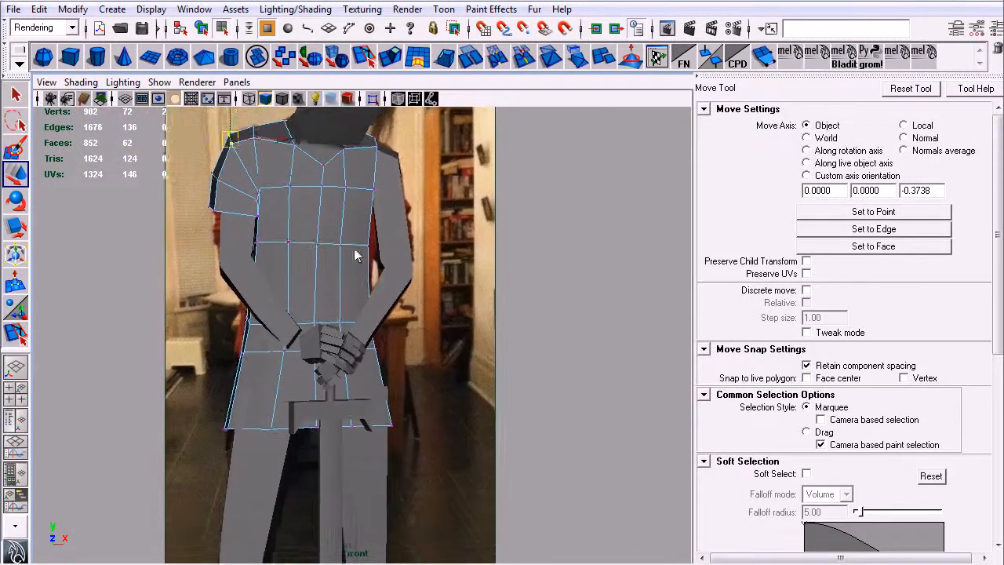
Examine the whole shirt on the character against the front reference photo.
right_click_drag(356, 256, 314, 243, "alt")
middle_click_drag(320, 259, 331, 313, "alt")
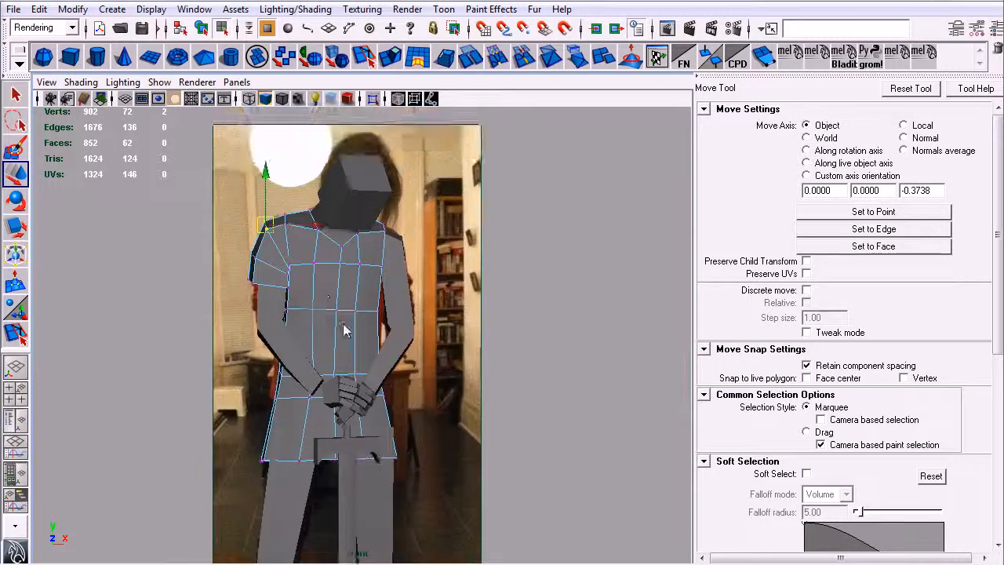
right_click_drag(332, 314, 400, 293, "alt")
middle_click_drag(367, 306, 487, 292, "alt")
right_click_drag(463, 293, 341, 278, "alt")
middle_click_drag(341, 278, 266, 232, "alt")
right_click_drag(325, 267, 255, 259, "alt")
middle_click_drag(333, 260, 344, 336, "alt")
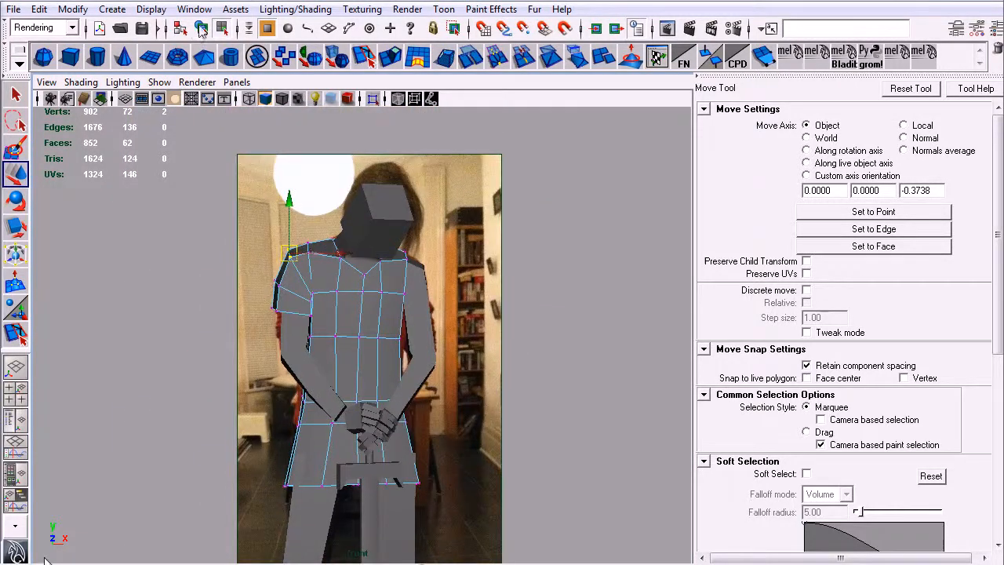
Set the lambert2 material's colour to dark red (R 0.478, G 0.109, B 0.078) and assign it to the shirt.
left_click(369, 216)
key("f")
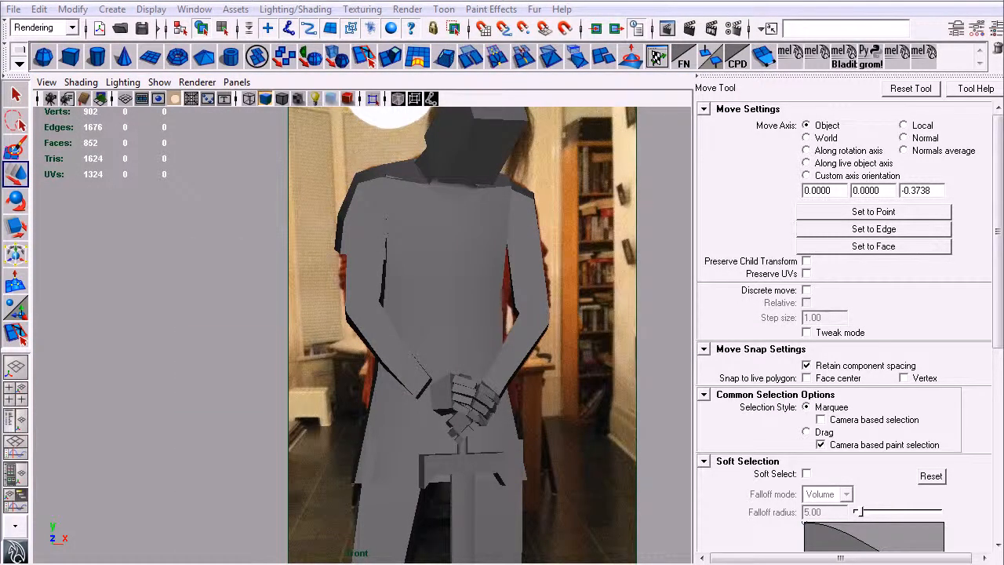
key("ctrl+a")
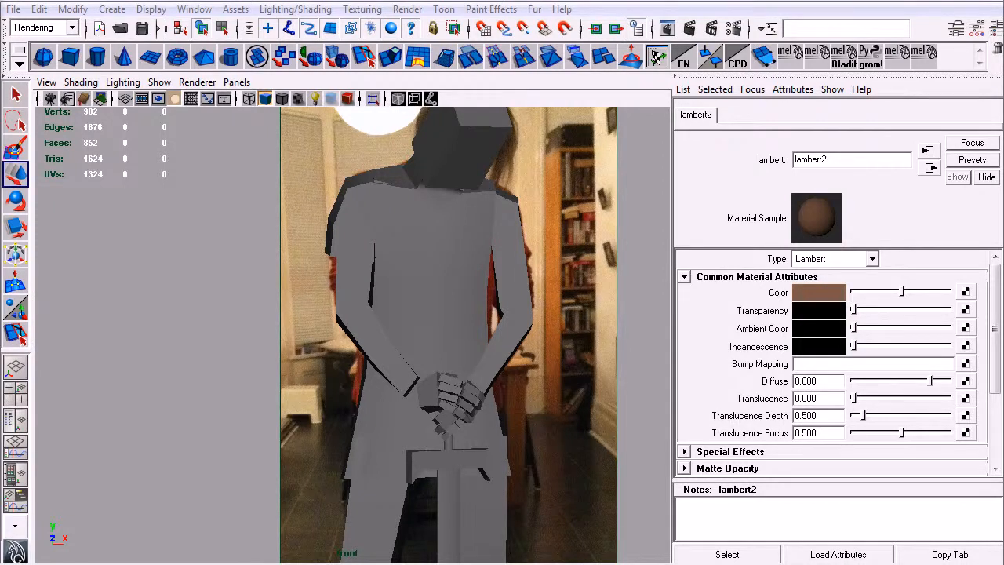
left_click(493, 291)
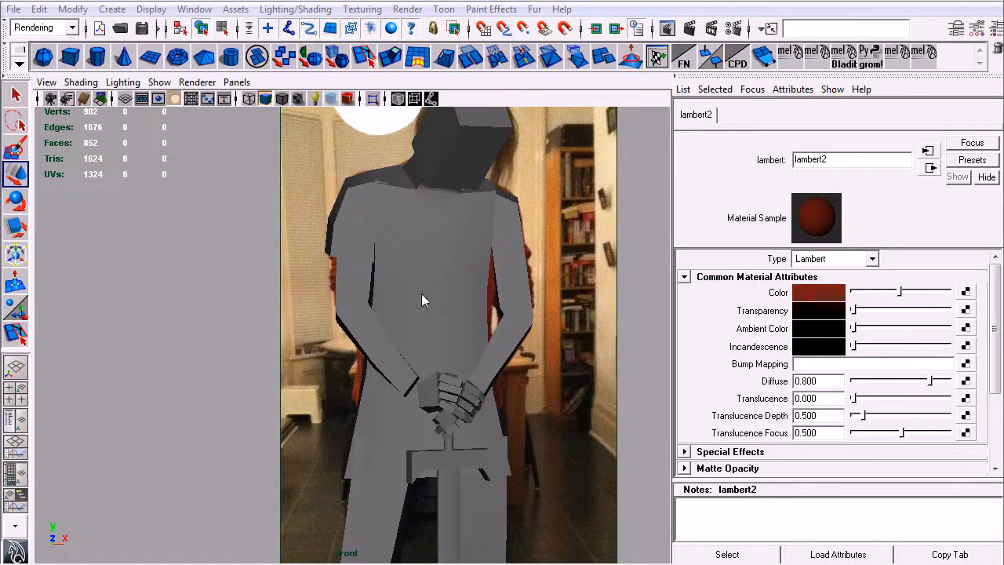
middle_click_drag(419, 290, 420, 293)
In the perspective view, move the body vertex that pokes through the shirt's shoulder back beneath the fabric.
middle_click_drag(503, 439, 498, 338, "alt")
right_click_drag(498, 338, 337, 355, "alt")
middle_click_drag(482, 408, 494, 330, "alt")
right_click_drag(493, 330, 410, 324, "alt")
middle_click_drag(410, 373, 444, 365, "alt")
middle_click_drag(454, 289, 389, 336, "alt")
key("space")
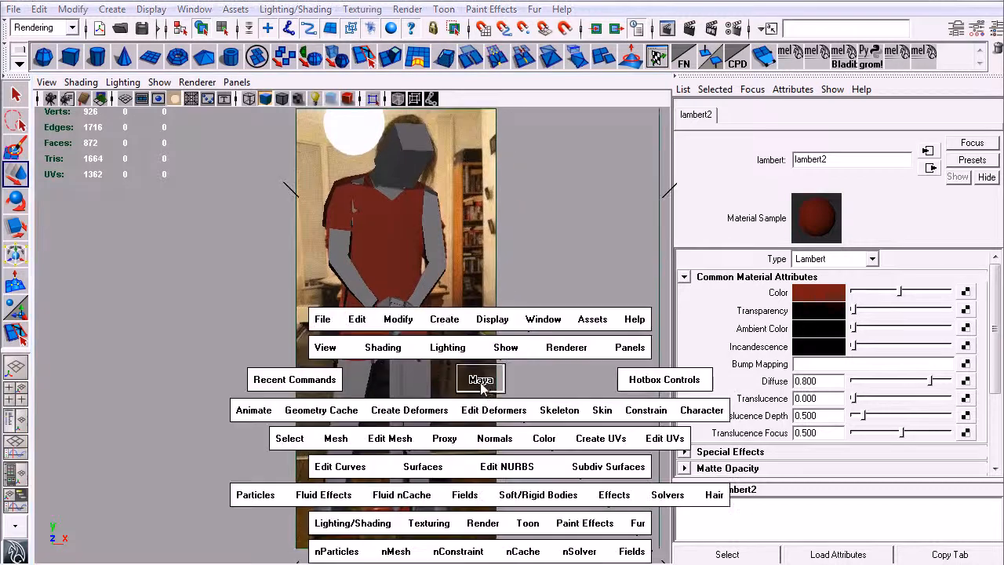
left_click_drag(480, 380, 652, 259)
left_click(996, 29)
left_click_drag(629, 325, 475, 243, "alt")
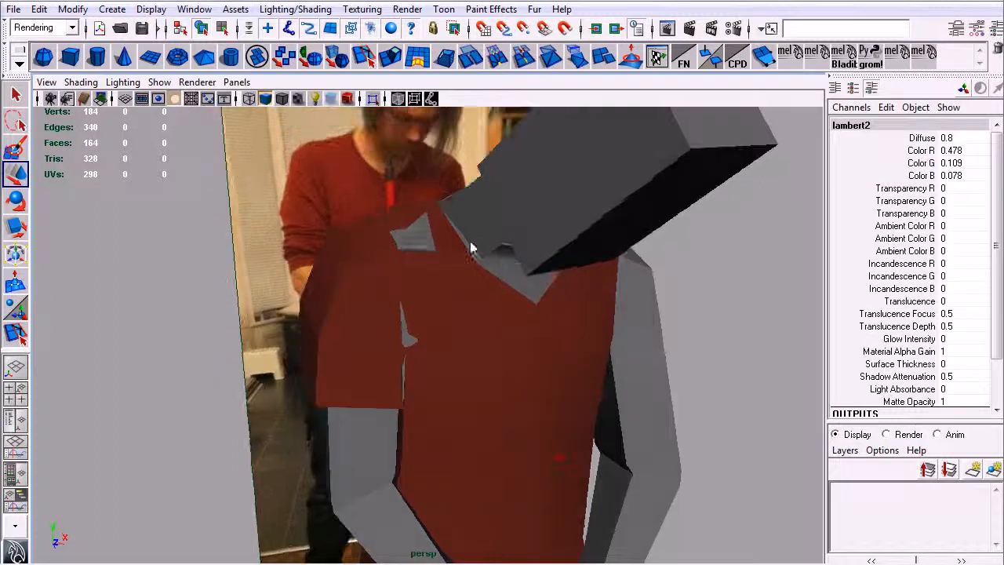
left_click(469, 243)
right_click_drag(486, 245, 424, 237)
left_click(396, 250)
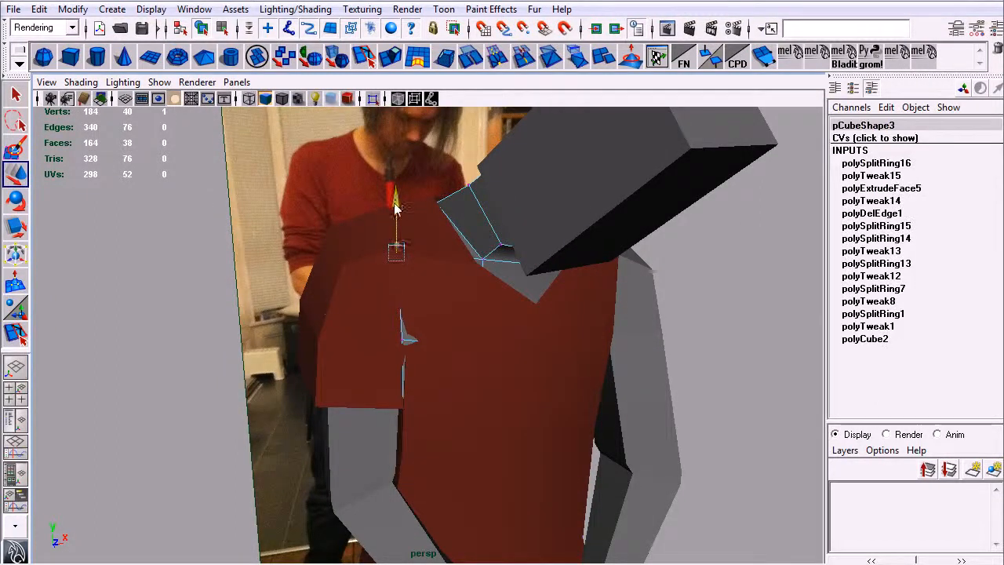
Extrude the four edges around the shirt's sleeveless armhole to start the second sleeve.
left_click_drag(416, 366, 311, 280, "alt")
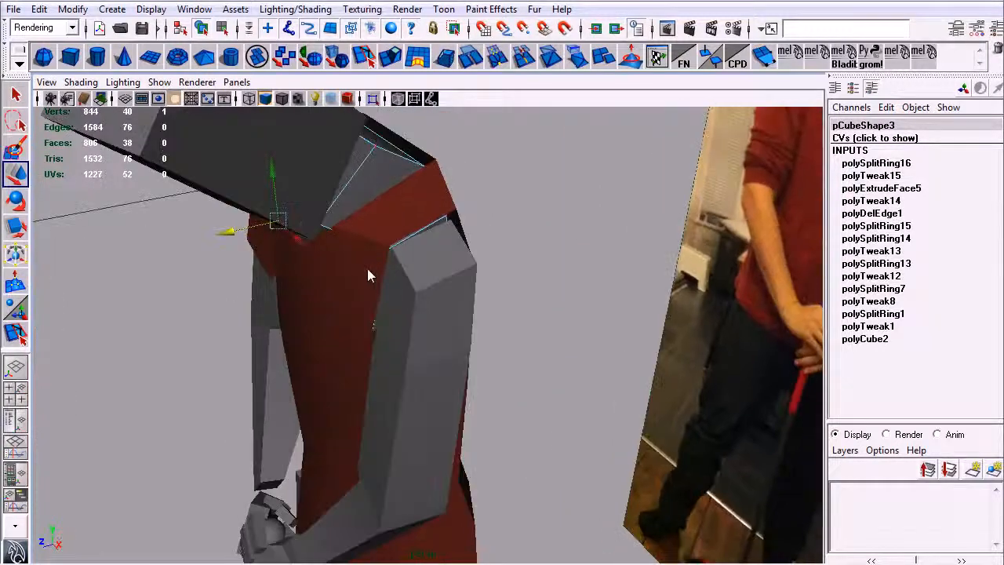
left_click(376, 295)
right_click_drag(374, 292, 381, 246)
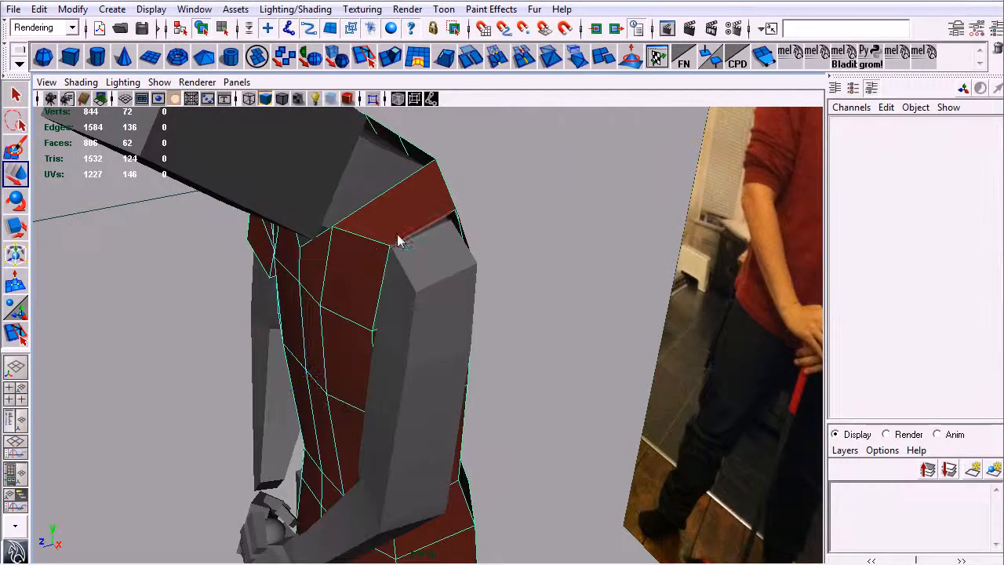
left_click(405, 234)
left_click_drag(423, 301, 337, 279, "alt")
left_click(358, 274, "shift")
left_click_drag(363, 328, 466, 264, "alt")
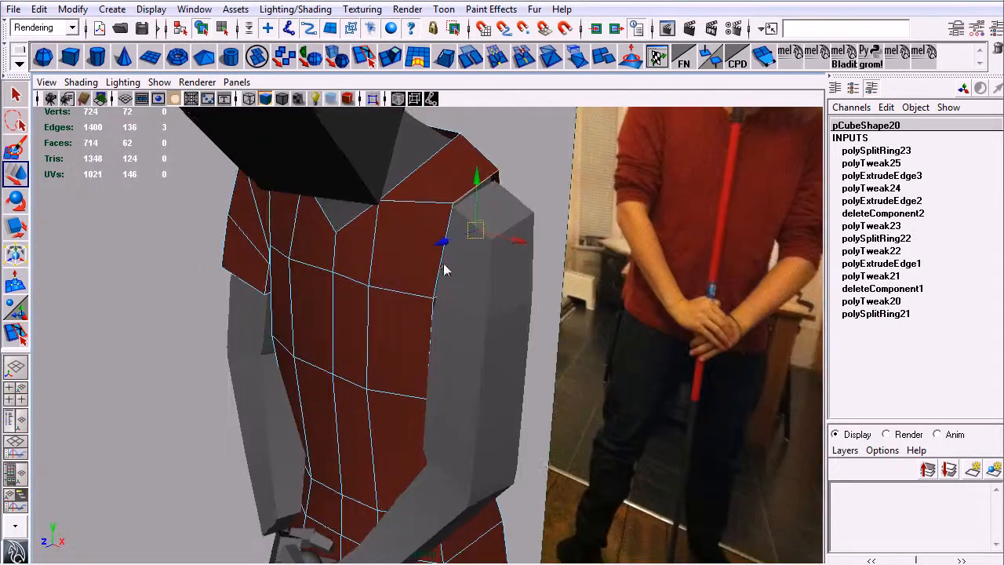
left_click(437, 268, "shift")
left_click_drag(509, 332, 522, 191, "alt")
key("ctrl+e")
left_click(530, 214)
mouse_move(462, 314)
left_mouse_down()
mouse_move(472, 329)
mouse_move(465, 320)
left_mouse_up()
key("q")
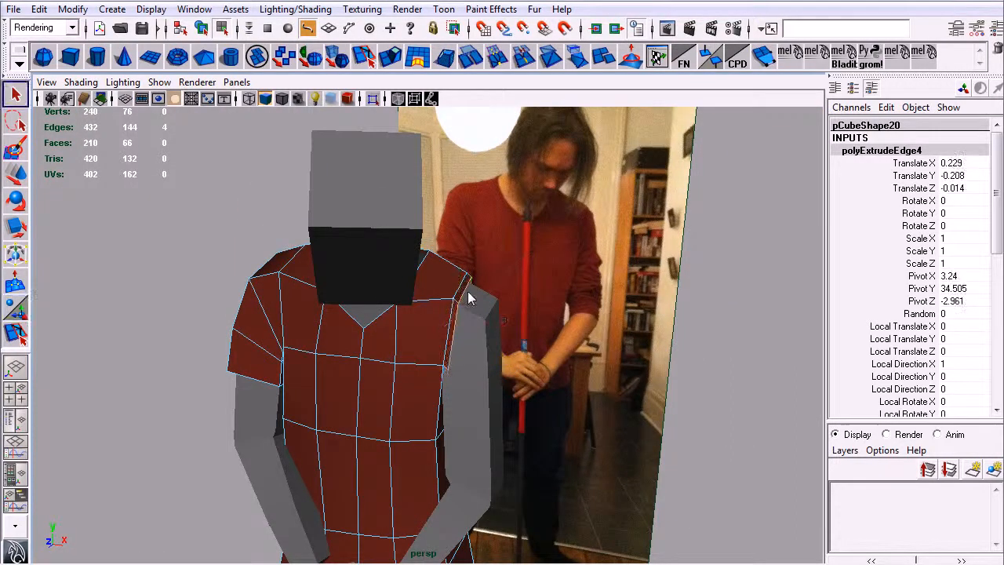
Reposition the new sleeve's end edges and corner vertices so it wraps around the upper arm.
left_click(469, 295)
key("w")
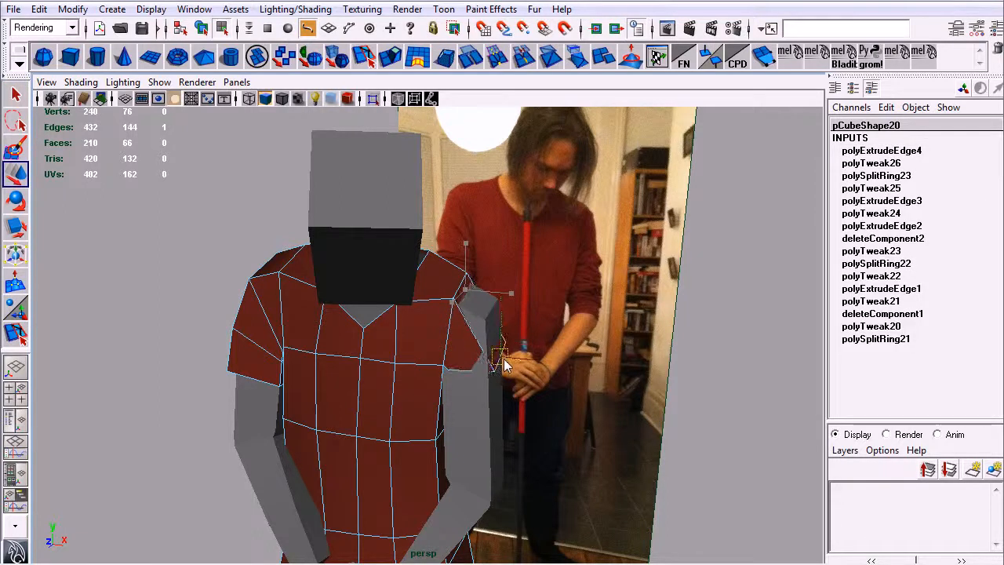
left_click_drag(474, 302, 382, 430, "alt")
left_click_drag(314, 400, 353, 352)
key("q")
right_click_drag(314, 333, 294, 333)
left_click(320, 344)
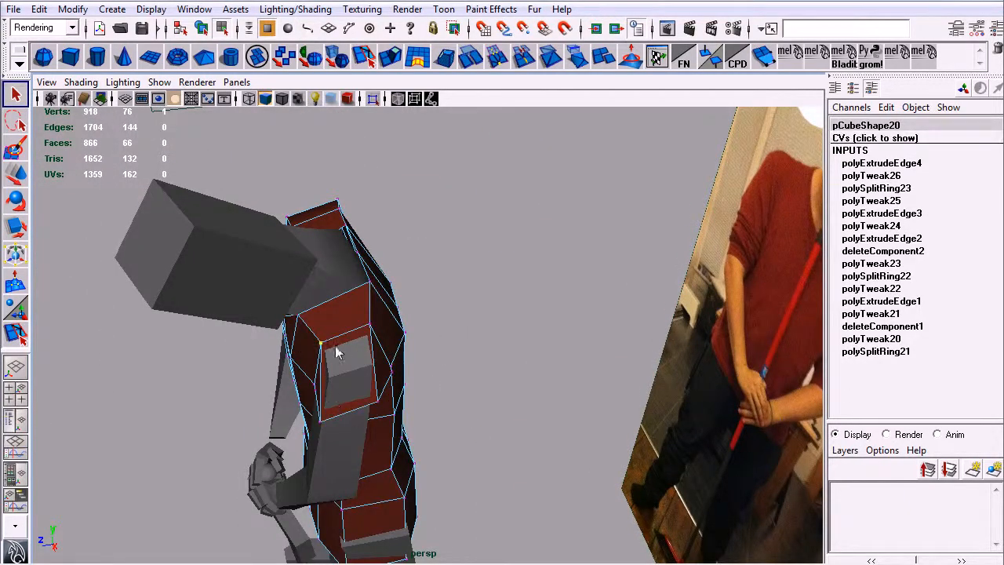
key("w")
left_click_drag(324, 421, 330, 414)
Move the two upper-arm vertices at the armpit so the arm fits inside the new sleeve.
key("q")
left_click_drag(398, 436, 289, 291, "alt")
left_click(323, 290, "shift")
key("w")
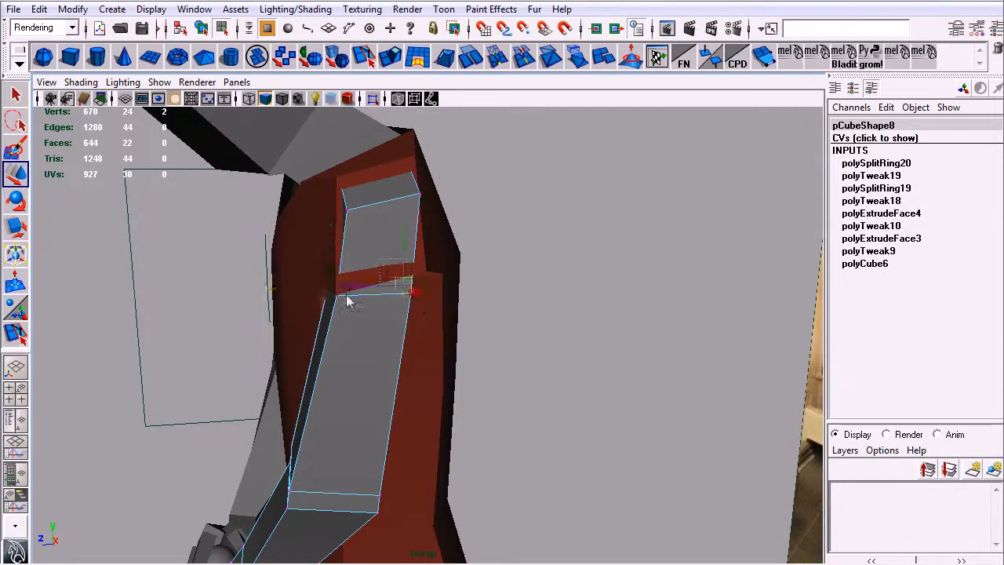
left_click_drag(352, 287, 362, 285)
left_click_drag(432, 345, 422, 292, "alt")
key("q")
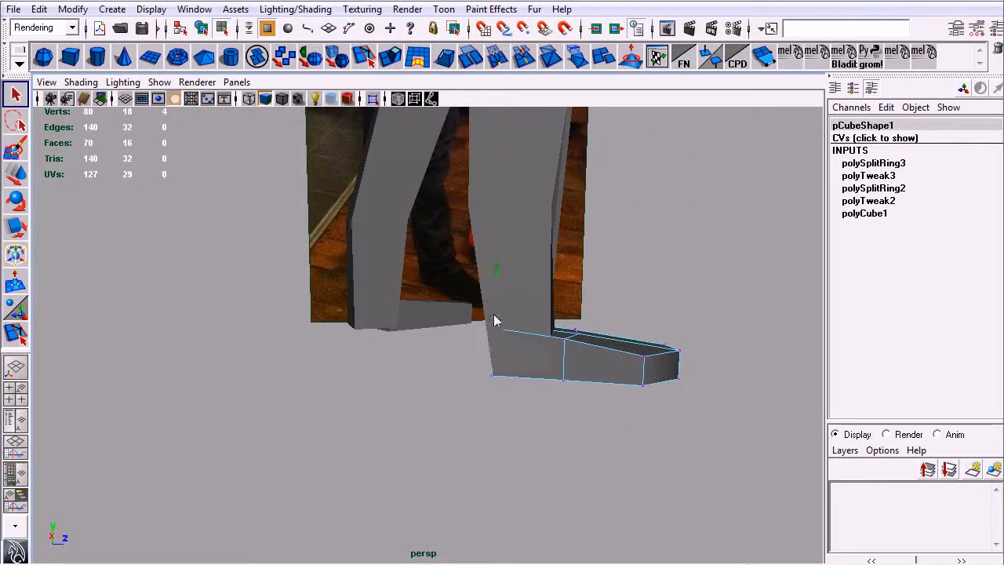
Raise the lower leg's bottom vertices to the top of the foot.
left_click(493, 318)
key("w")
left_click_drag(499, 287, 452, 359, "alt")
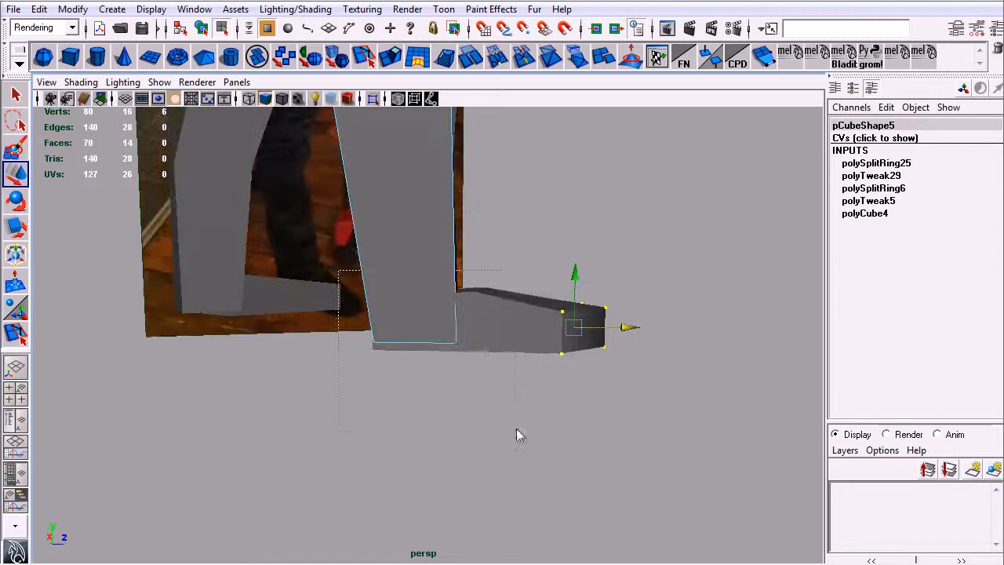
left_click_drag(353, 314, 478, 365)
left_click_drag(426, 280, 421, 242)
Delete the two top faces of the foot where the leg joins it.
right_click_drag(488, 340, 392, 341)
left_click_drag(418, 453, 479, 409, "alt")
key("q")
right_click_drag(481, 400, 480, 439)
left_click(460, 378)
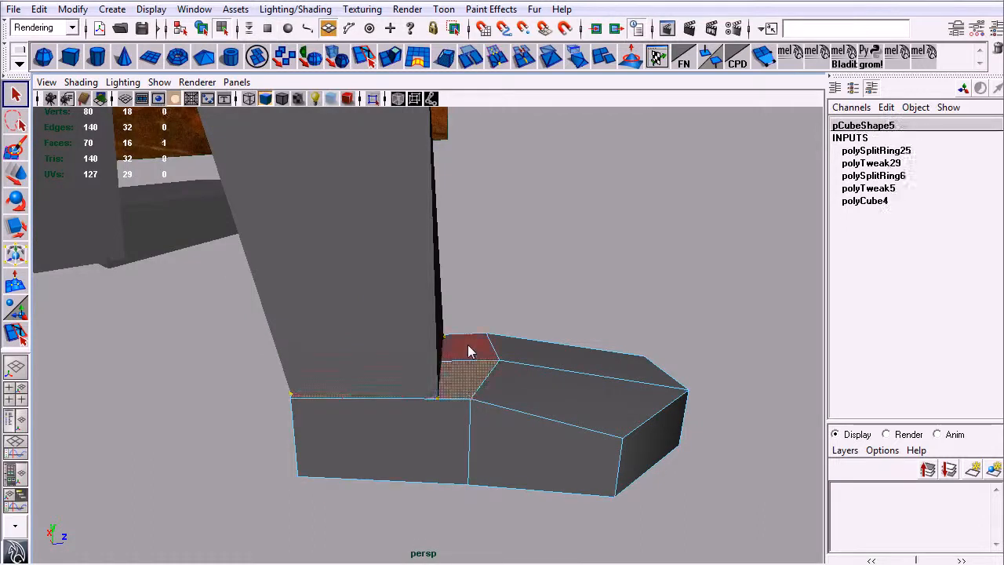
key("Delete")
left_click_drag(467, 226, 352, 337, "alt")
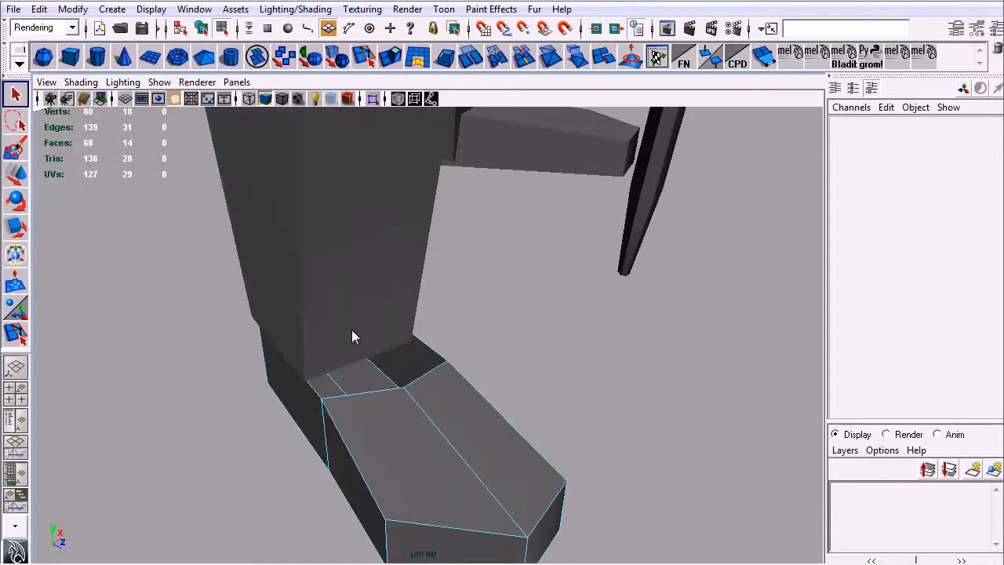
Insert an edge loop running lengthwise down the leg.
left_click(201, 29)
middle_click_drag(462, 425, 448, 377, "alt")
left_click(449, 377)
left_click_drag(448, 376, 422, 335, "alt")
key("g")
left_click_drag(492, 383, 424, 459, "alt")
Select the lengthwise edges down the leg's outer front corner and move them to round the leg.
key("q")
left_click(431, 400)
right_click_drag(455, 402, 408, 366, "ctrl")
left_click_drag(409, 366, 497, 276, "alt")
left_click(495, 369)
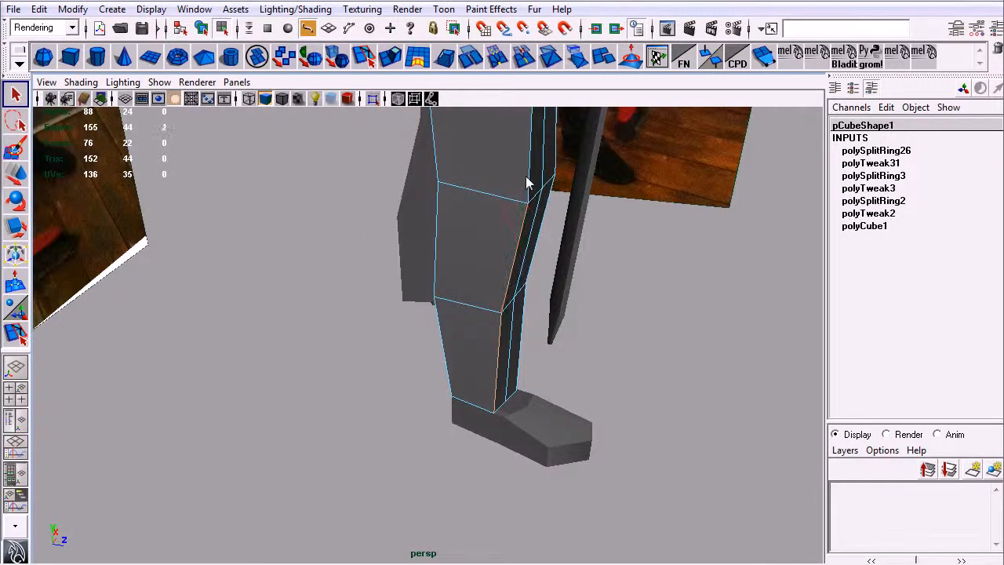
left_click_drag(536, 204, 414, 388, "alt")
key("w")
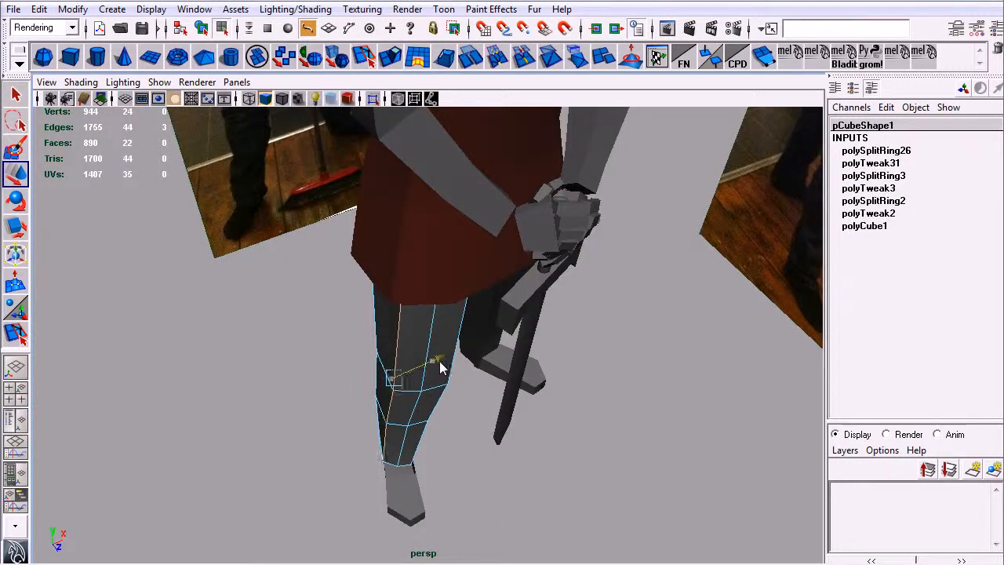
Reposition another column of lengthwise leg edges to round out the leg's shape.
left_click_drag(454, 442, 377, 420, "alt")
right_click_drag(377, 420, 452, 461, "alt")
middle_click_drag(452, 462, 481, 336, "alt")
left_click_drag(482, 337, 413, 325, "alt")
left_click(499, 382)
left_click(508, 309, "shift")
left_click(514, 260, "shift")
left_click_drag(544, 315, 357, 364, "alt")
left_click(504, 264, "shift")
Move the two edges down the leg's back corner and the ankle vertex below them to slim the leg.
left_click(386, 355)
left_click(370, 283, "shift")
left_click_drag(369, 283, 328, 302, "alt")
left_click_drag(373, 161, 383, 160)
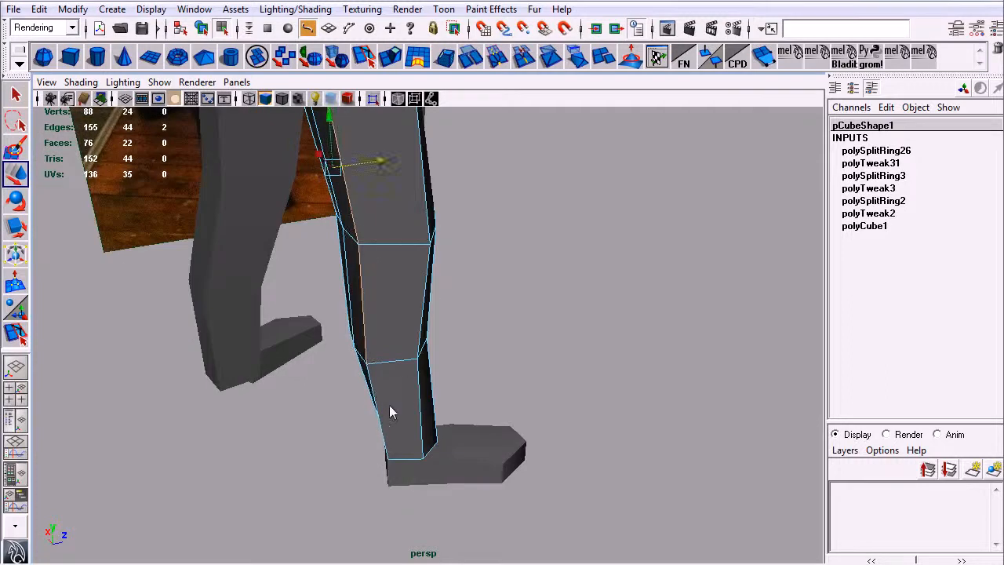
mouse_move(361, 434)
right_mouse_down()
mouse_move(371, 430)
mouse_move(374, 441)
right_mouse_up()
left_click(388, 461)
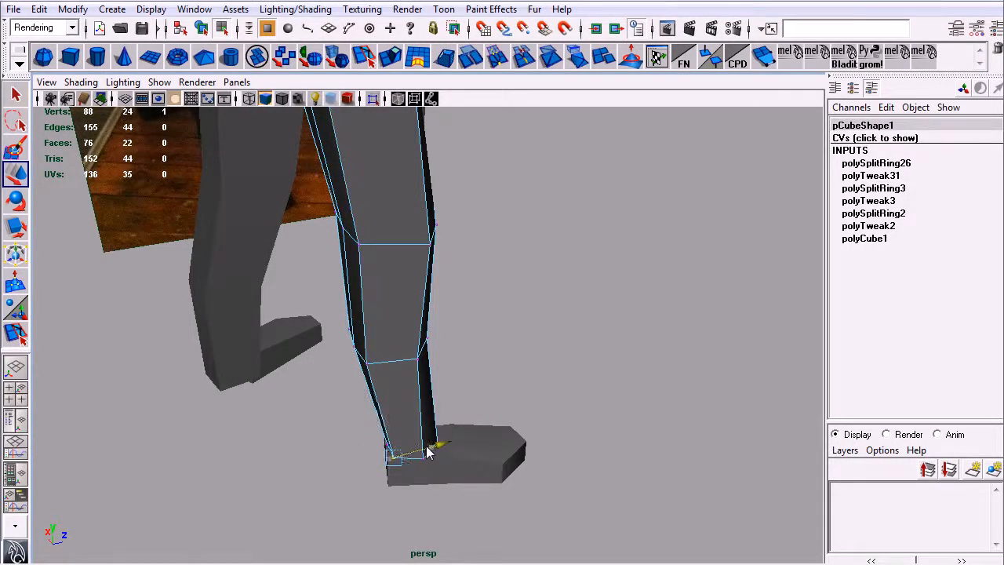
Adjust the foot's two upper heel vertices to meet the bottom of the leg.
middle_click_drag(440, 498, 457, 439, "alt")
left_click_drag(456, 439, 597, 466, "alt")
right_click_drag(597, 466, 619, 467, "alt")
middle_click_drag(416, 400, 499, 438, "alt")
right_click_drag(487, 402, 468, 399)
left_click_drag(474, 431, 513, 392)
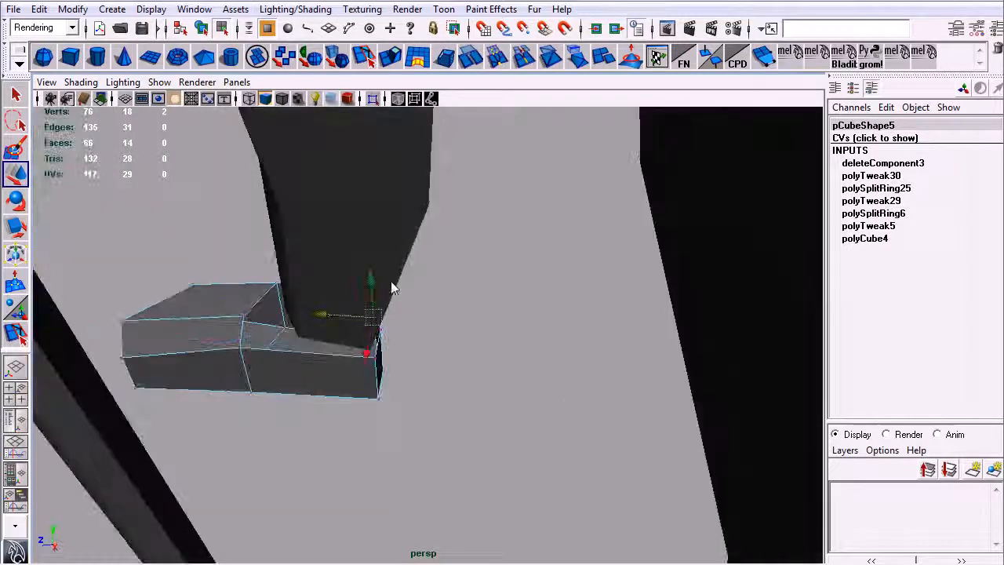
key("w")
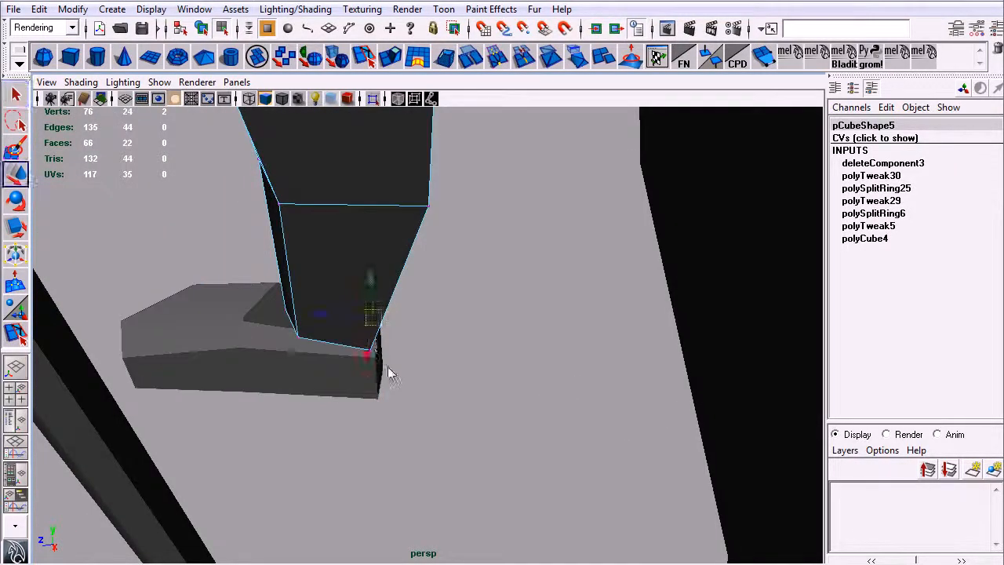
Reposition the leg's back ankle vertices so the leg fits into the foot opening.
key("w")
left_click_drag(370, 350, 251, 357)
key("q")
left_click(377, 395)
key("q")
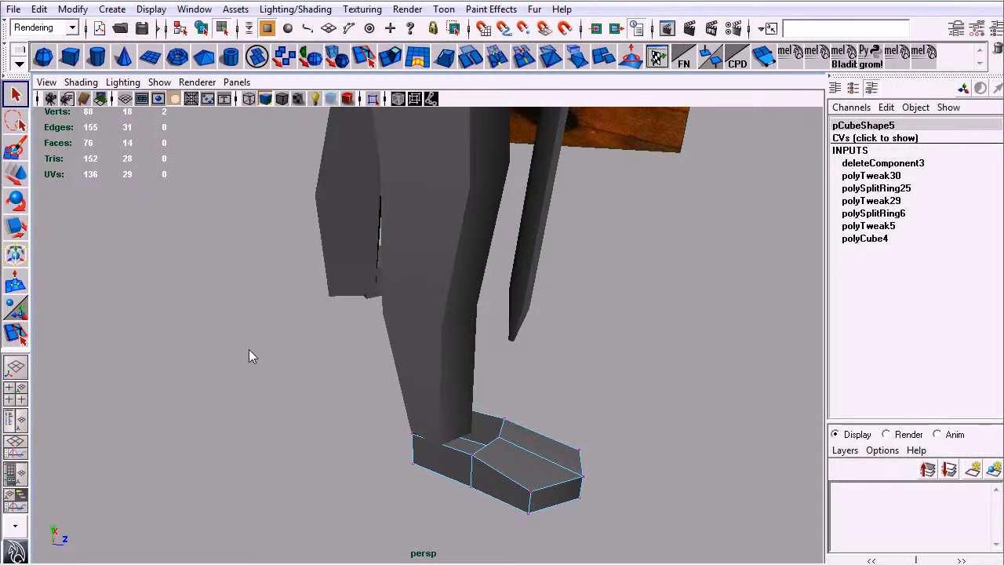
Move the foot's lower heel vertices to reshape the back of the foot.
left_click_drag(574, 395, 541, 381, "alt")
left_click(209, 27)
left_click_drag(489, 445, 452, 408, "alt")
right_click_drag(473, 410, 425, 396)
left_click_drag(442, 421, 460, 408, "alt")
key("w")
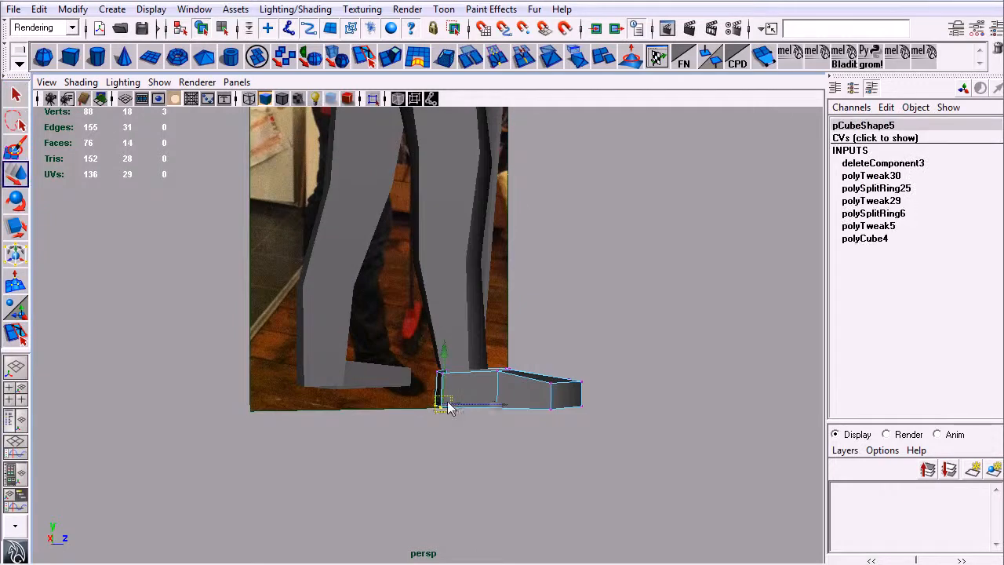
Insert two edge loops around the lower leg and scale them to form a flared trouser cuff above the ankle.
left_click_drag(498, 444, 538, 394, "alt")
left_click(473, 385)
key("g")
key("r")
right_click_drag(598, 413, 527, 384, "alt")
left_click_drag(527, 384, 458, 405, "alt")
Move a vertex on the leg's top rim to reshape the upper end of the thigh under the shirt.
middle_click_drag(457, 406, 482, 502, "alt")
right_click_drag(481, 502, 600, 453, "alt")
left_click_drag(601, 452, 567, 267, "alt")
right_click_drag(568, 282, 547, 259)
left_click(569, 226)
left_click_drag(595, 238, 592, 221, "alt")
key("w")
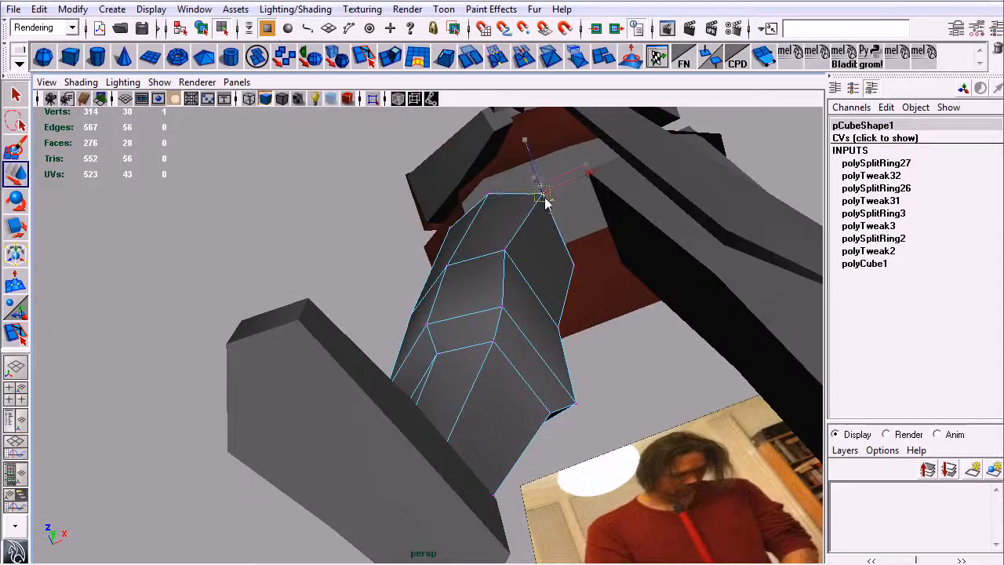
left_click_drag(573, 268, 558, 417, "alt")
Insert an edge loop around the upper thigh in the wireframe side view.
key("space")
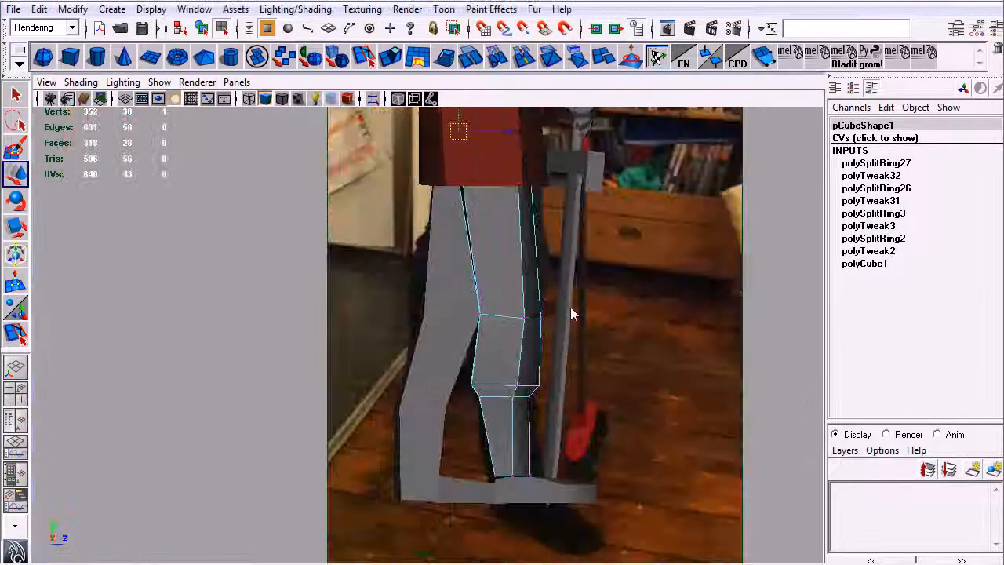
key("4")
right_click_drag(518, 332, 568, 278, "alt")
middle_click_drag(570, 280, 547, 450, "alt")
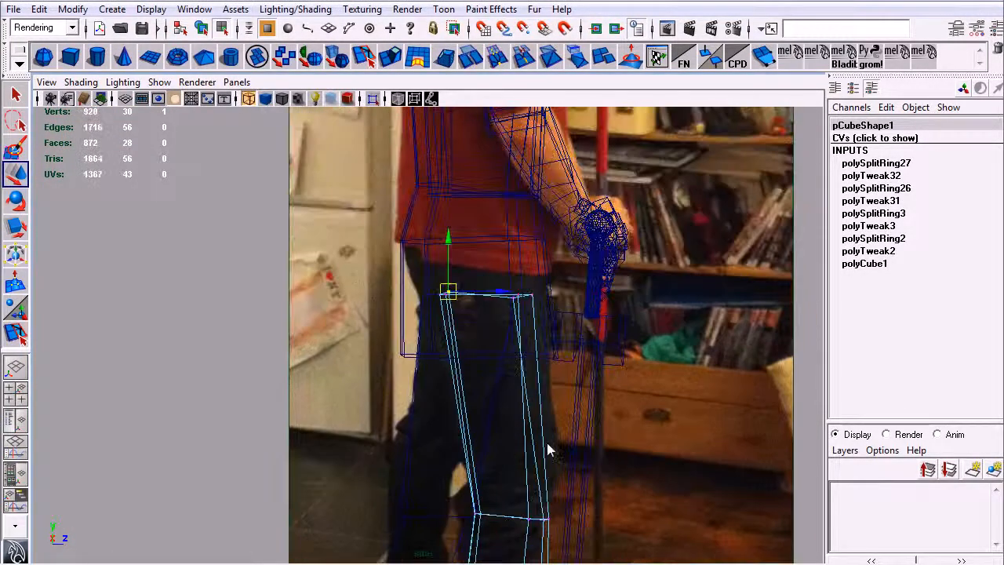
key("y")
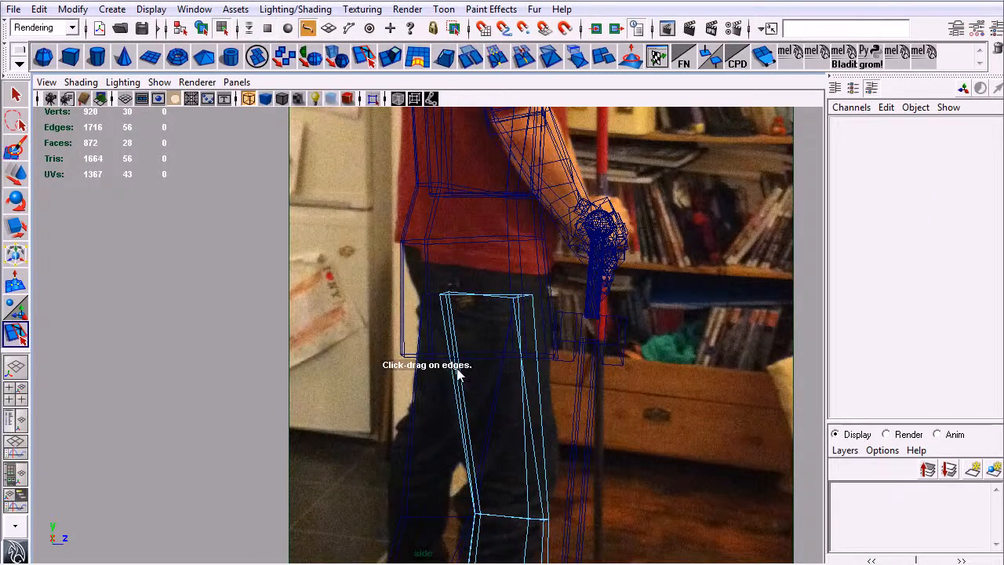
left_click(459, 368)
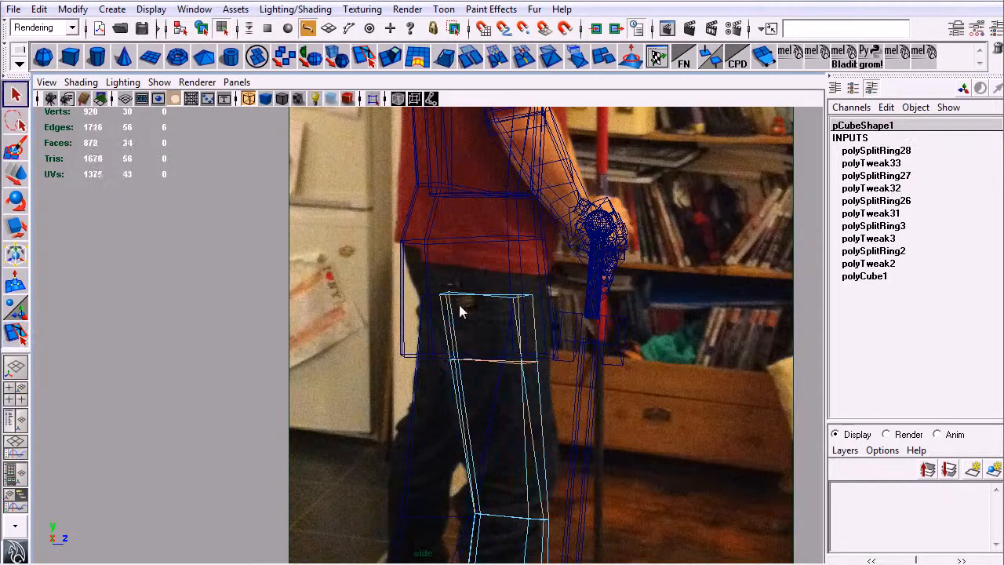
Move the back and front vertices of the upper thigh to follow the trouser outline in the side reference.
right_click_drag(427, 294, 403, 291)
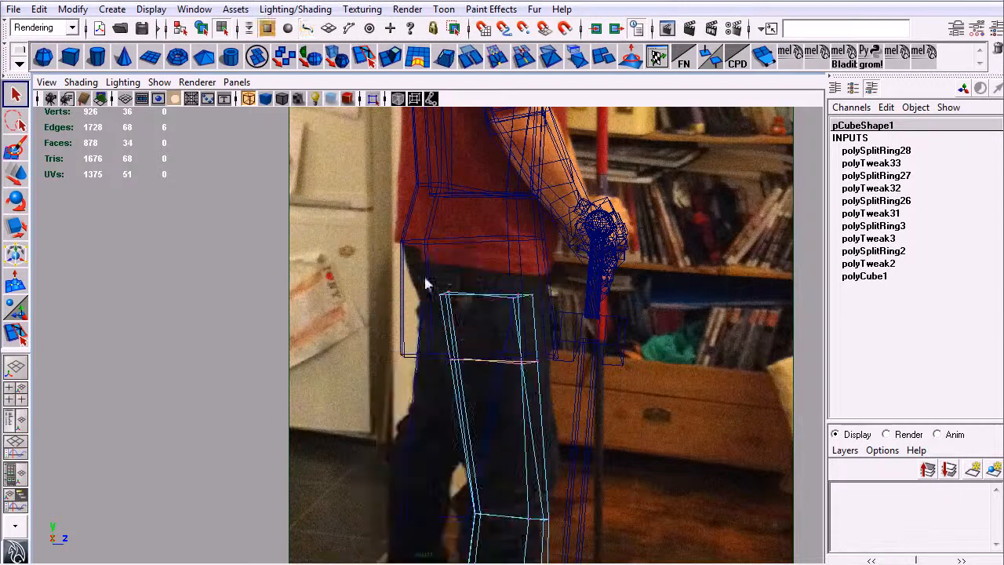
key("w")
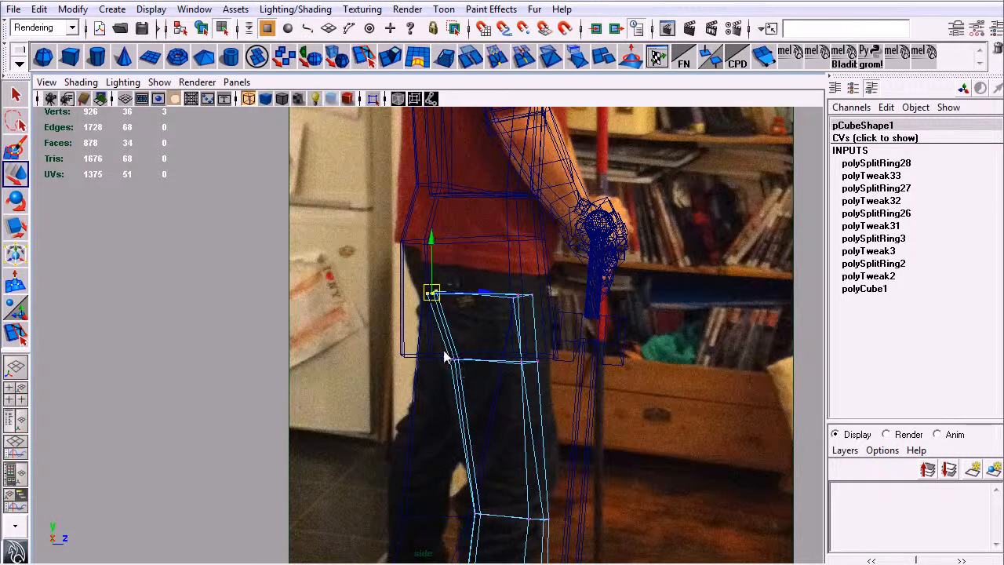
left_click_drag(452, 360, 448, 360)
middle_click_drag(495, 397, 412, 303, "alt")
left_click(451, 272)
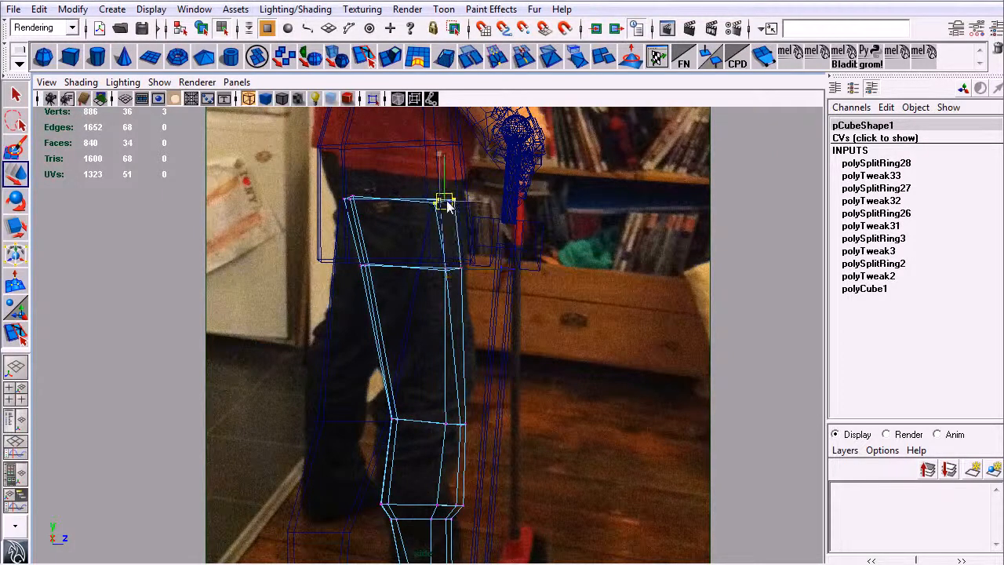
left_click_drag(445, 200, 448, 202)
Insert an edge loop around the leg just above the existing knee loop.
middle_click_drag(514, 352, 517, 313, "alt")
middle_click_drag(496, 408, 511, 340, "alt")
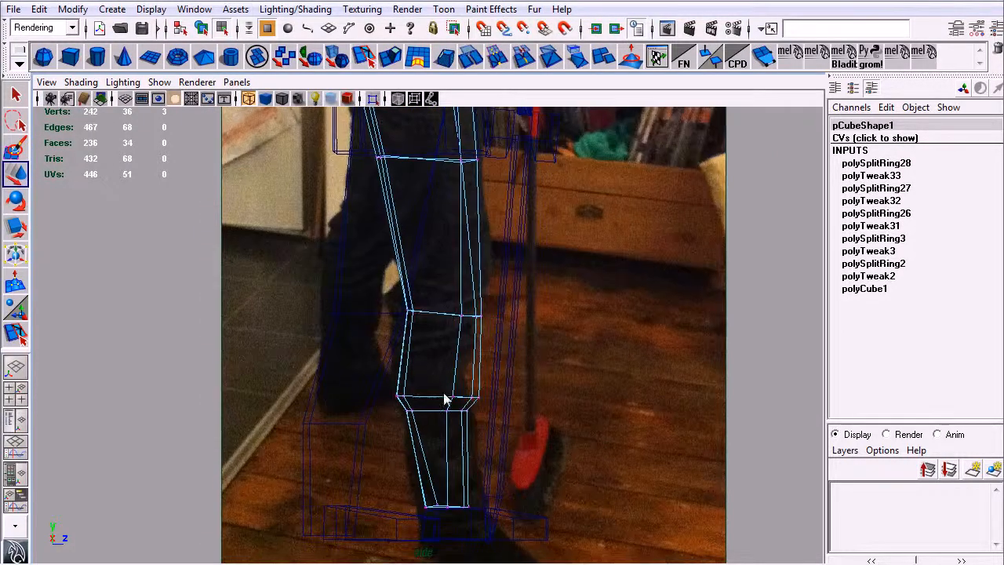
middle_click_drag(441, 342, 513, 363, "alt")
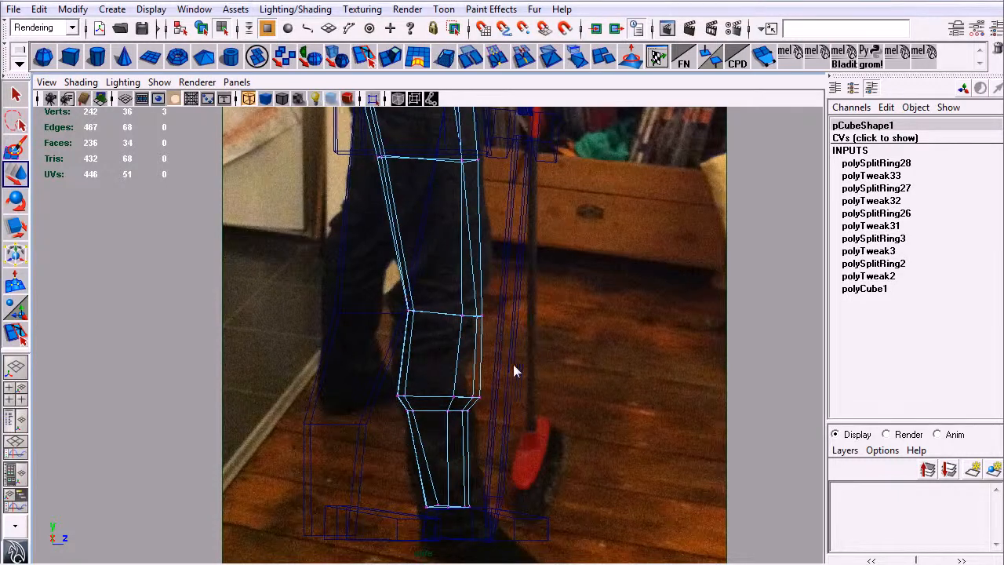
key("g")
left_click_drag(425, 302, 443, 304)
key("w")
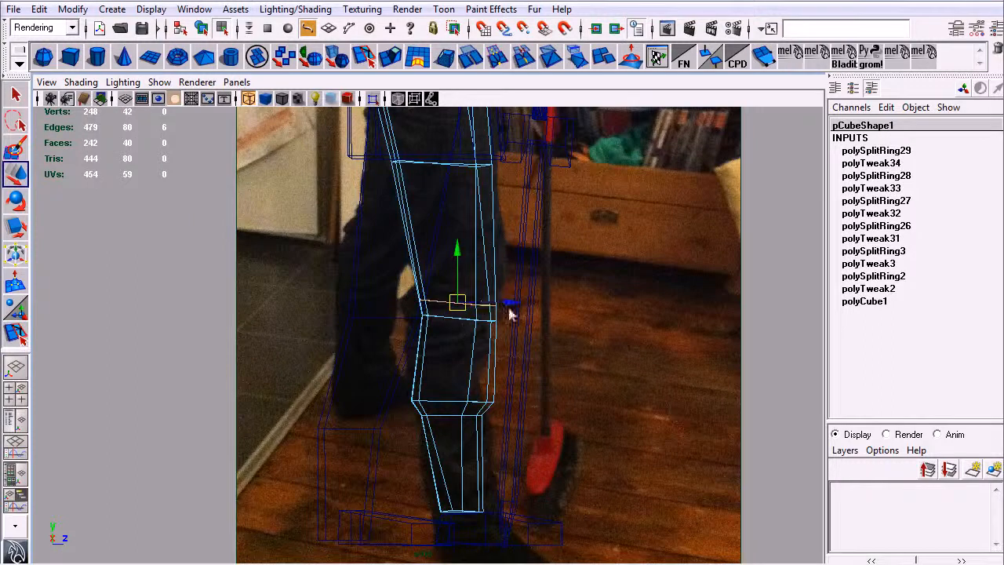
Pull the new loop's front vertices forward and up to shape the knee, and adjust the cuff's back vertices.
right_click_drag(461, 300, 468, 304)
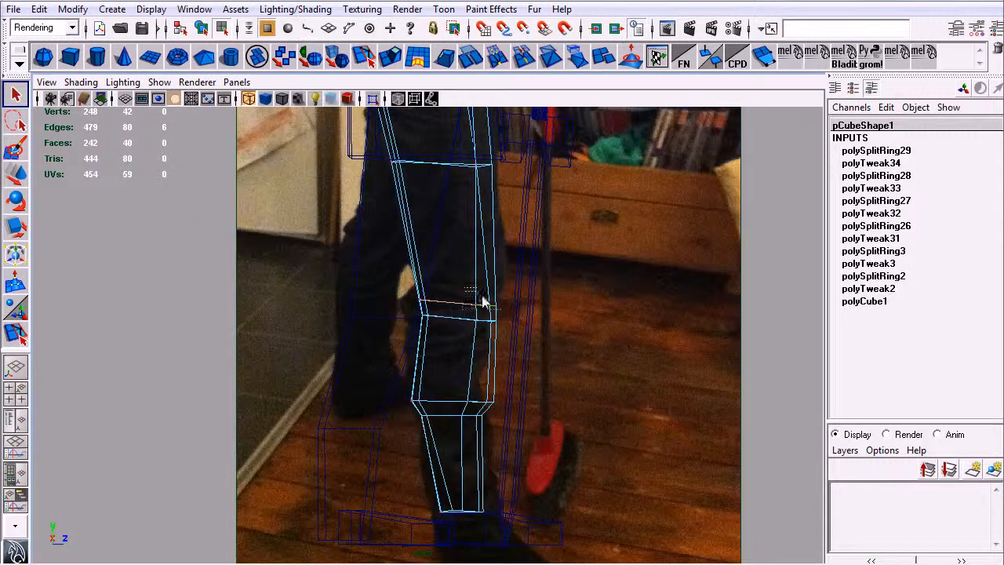
left_click_drag(506, 316, 505, 316)
key("w")
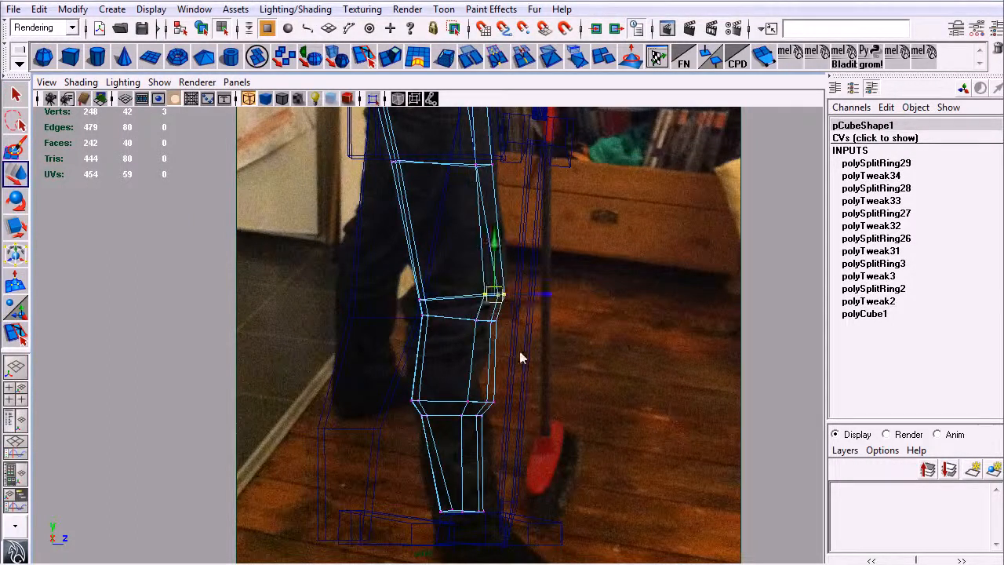
key("w")
key("w")
left_click_drag(416, 401, 414, 398)
Reposition pairs of corner vertices on the trouser cuff's two loops in the shaded perspective view to refine its shape.
middle_click_drag(476, 416, 483, 449, "alt")
right_click_drag(483, 449, 497, 398, "alt")
key("space")
left_click_drag(518, 408, 516, 368)
left_click_drag(593, 397, 412, 385, "alt")
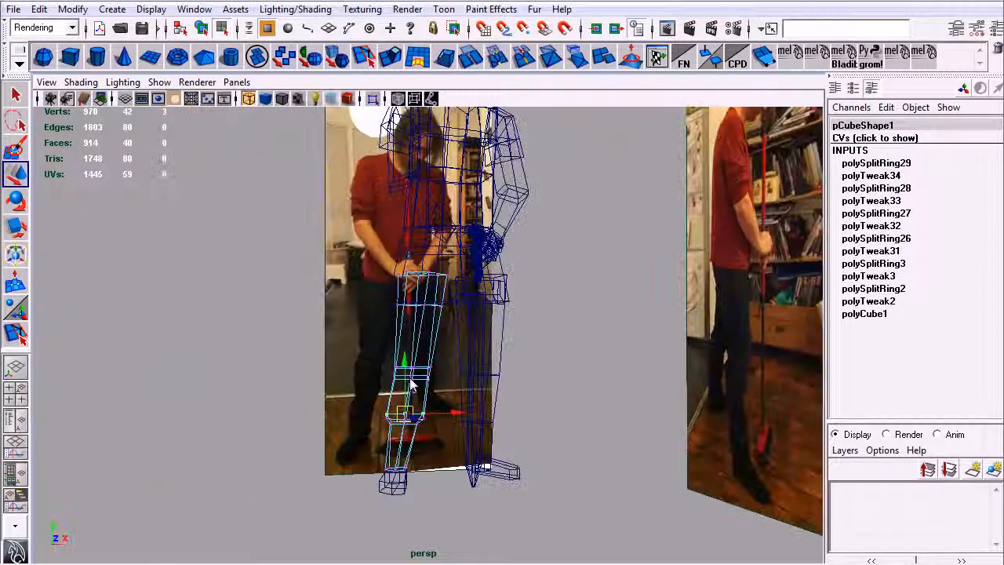
key("5")
right_click_drag(451, 407, 525, 446, "alt")
middle_click_drag(524, 445, 585, 340, "alt")
mouse_move(585, 340)
left_mouse_down("alt")
mouse_move(692, 377)
mouse_move(748, 345)
mouse_move(753, 353)
left_mouse_up("alt")
right_click_drag(667, 392, 743, 458, "alt")
left_click_drag(570, 356, 549, 346, "alt")
key("q")
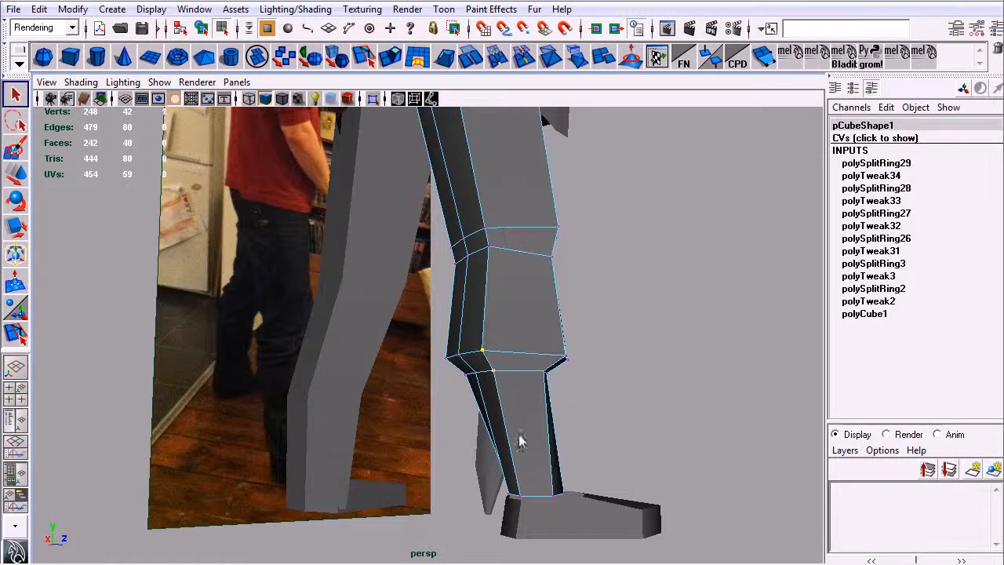
left_click_drag(539, 418, 501, 463, "alt")
key("w")
left_click_drag(484, 380, 500, 431)
left_click(389, 385)
left_click_drag(360, 408, 525, 432, "alt")
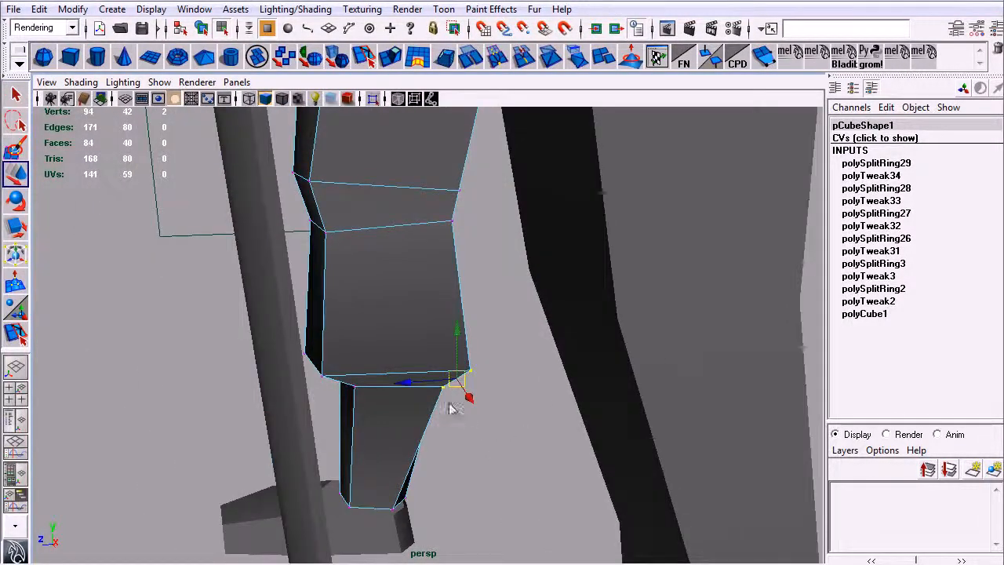